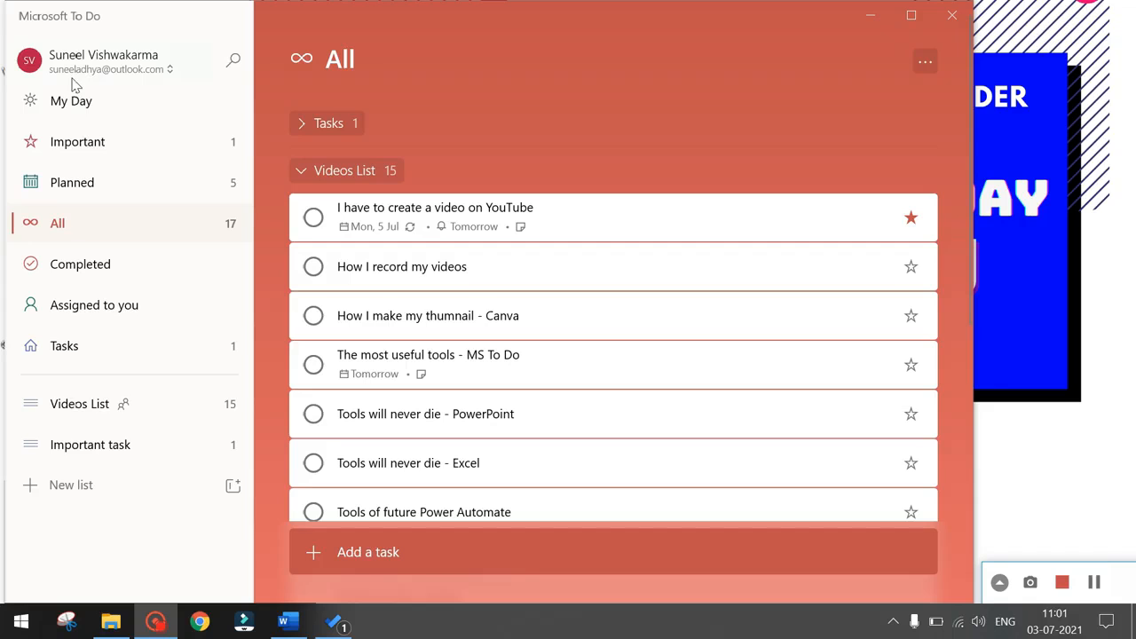
Look through the All, Completed, Assigned to you and Tasks views.
scroll(470, 462, "down", 3)
scroll(470, 463, "up", 3)
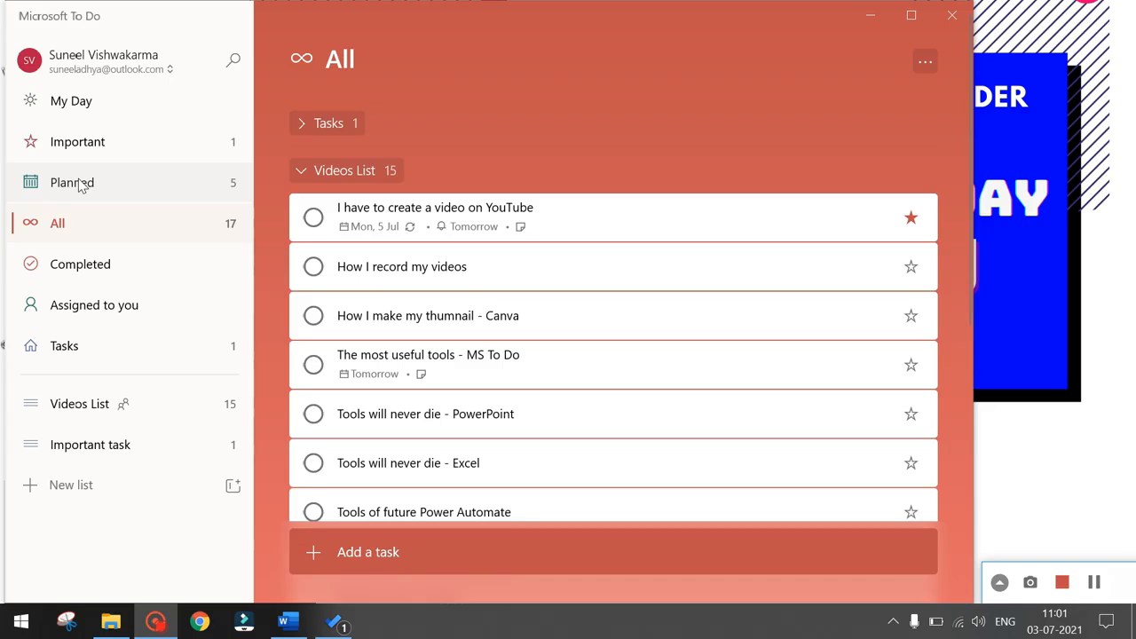
left_click(93, 229)
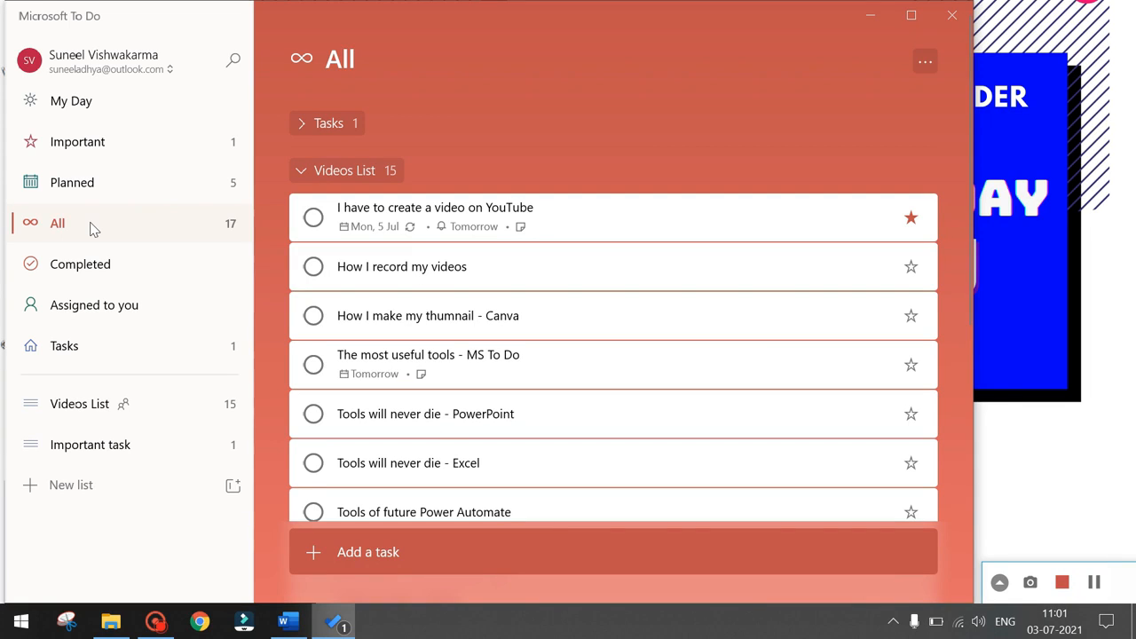
left_click(95, 261)
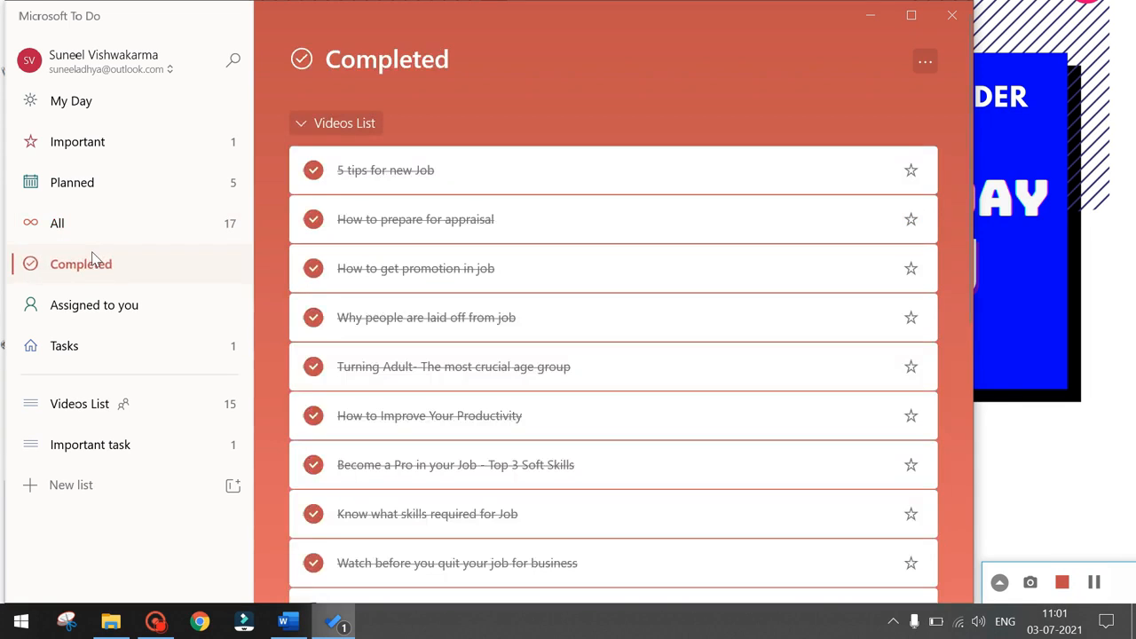
left_click(98, 320)
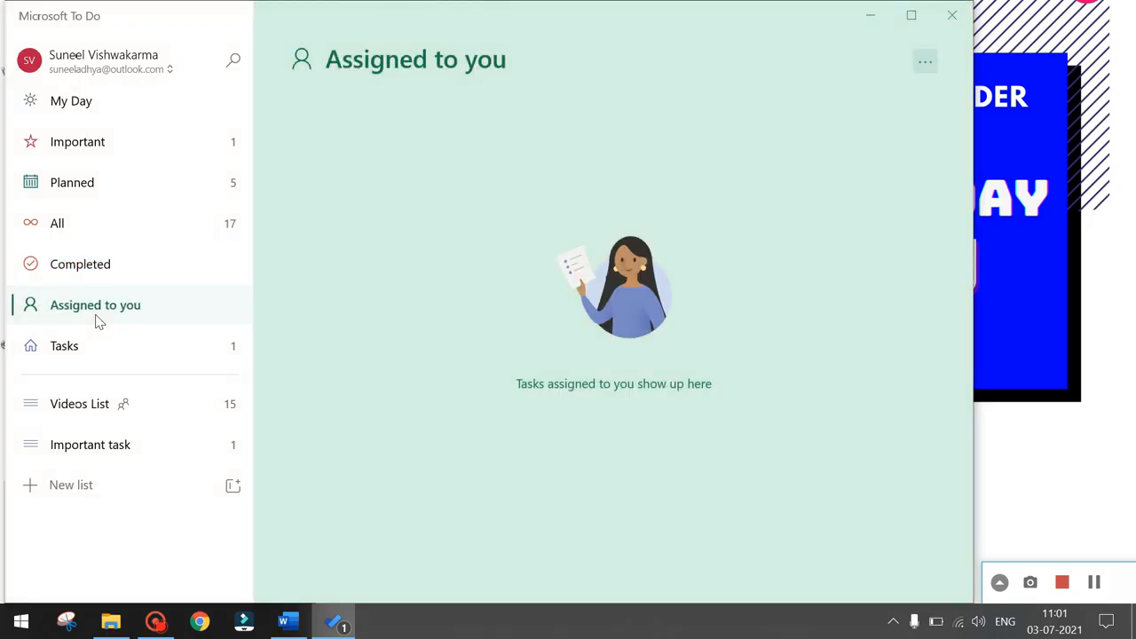
left_click(97, 348)
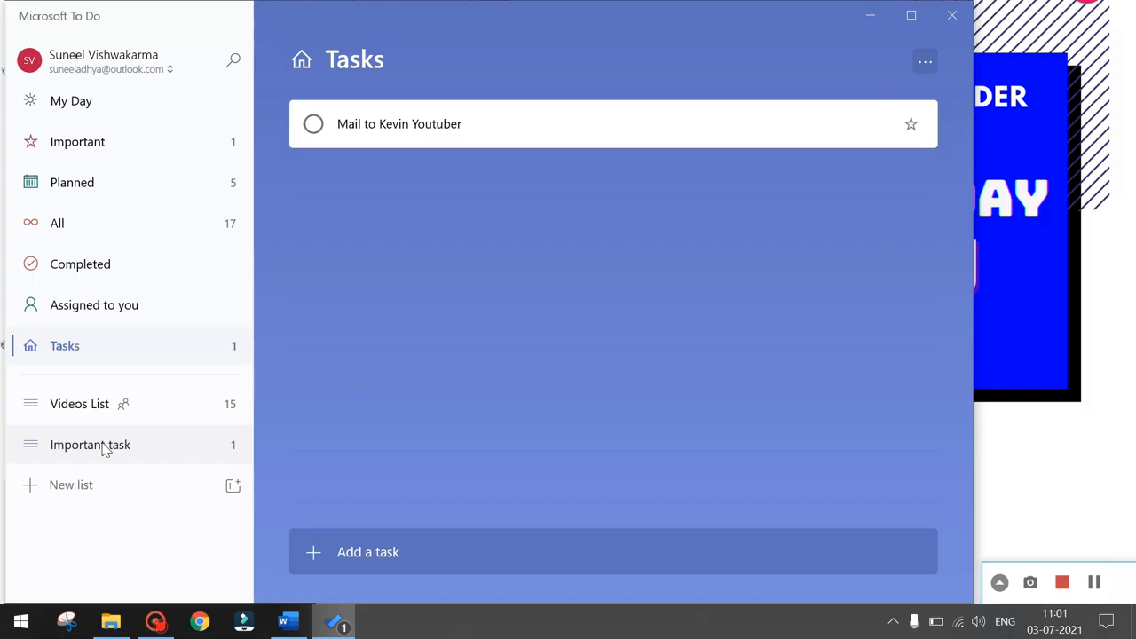
Add a new task named "Video Editing of MyTODO" from the view of all tasks.
left_click(86, 232)
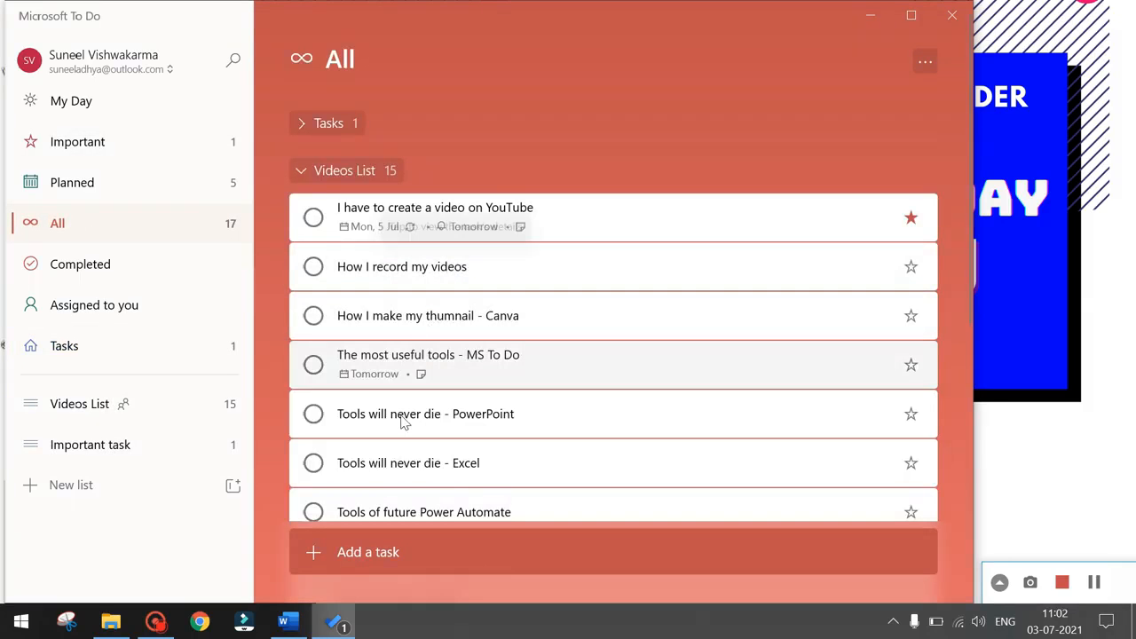
left_click(419, 544)
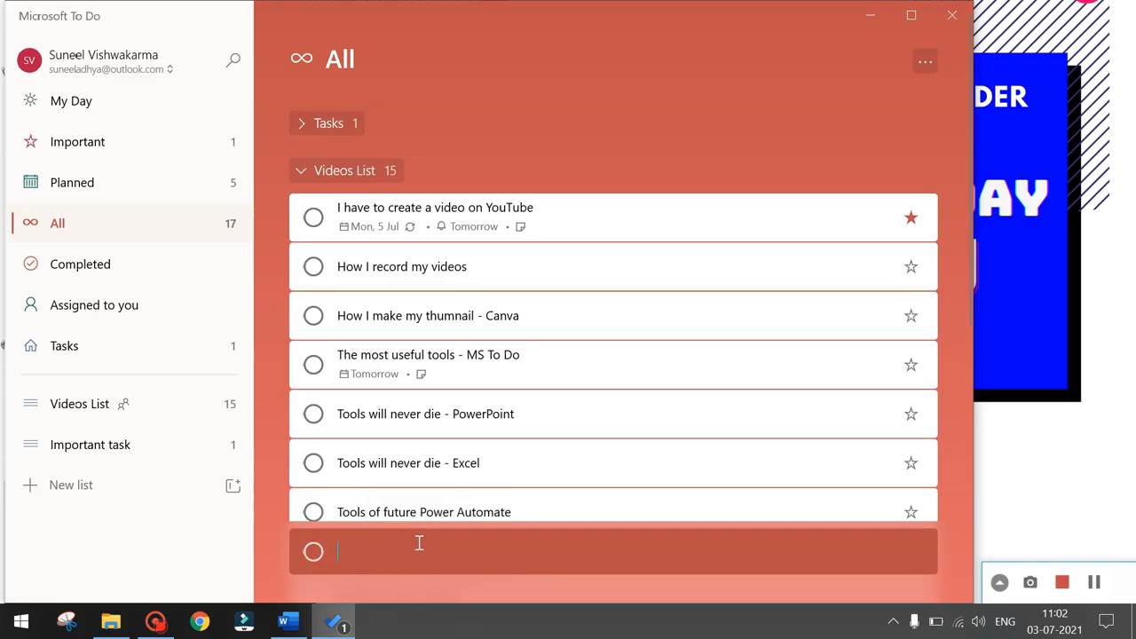
type("My")
key("BackSpace")
key("BackSpace")
key("BackSpace")
type("Video ")
type("Editin")
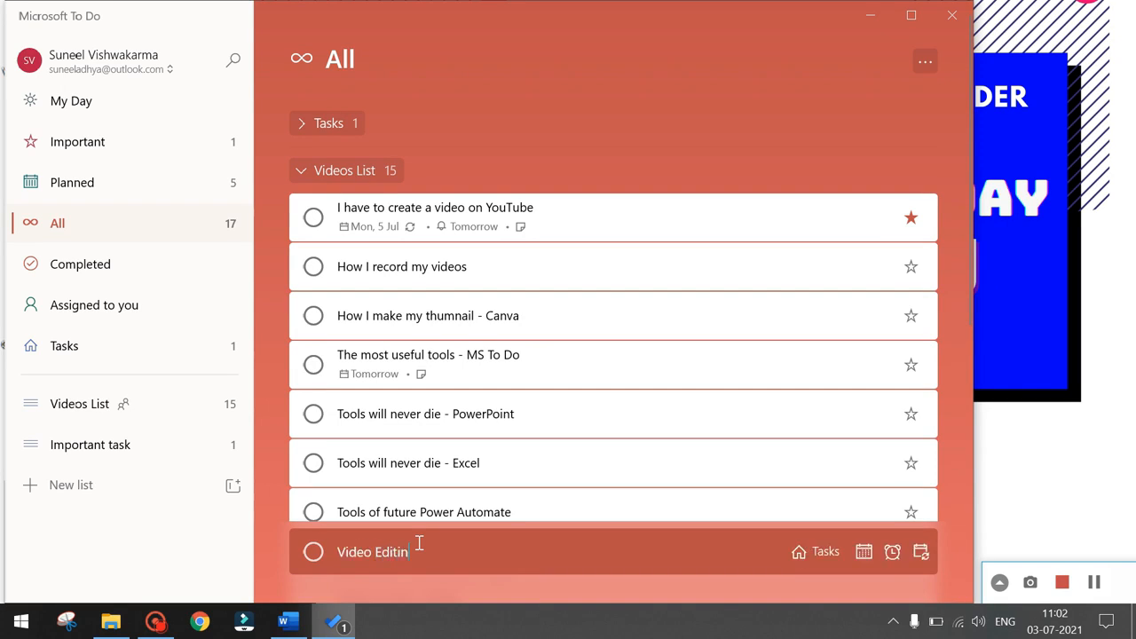
type("g of MyTODO")
key("Return")
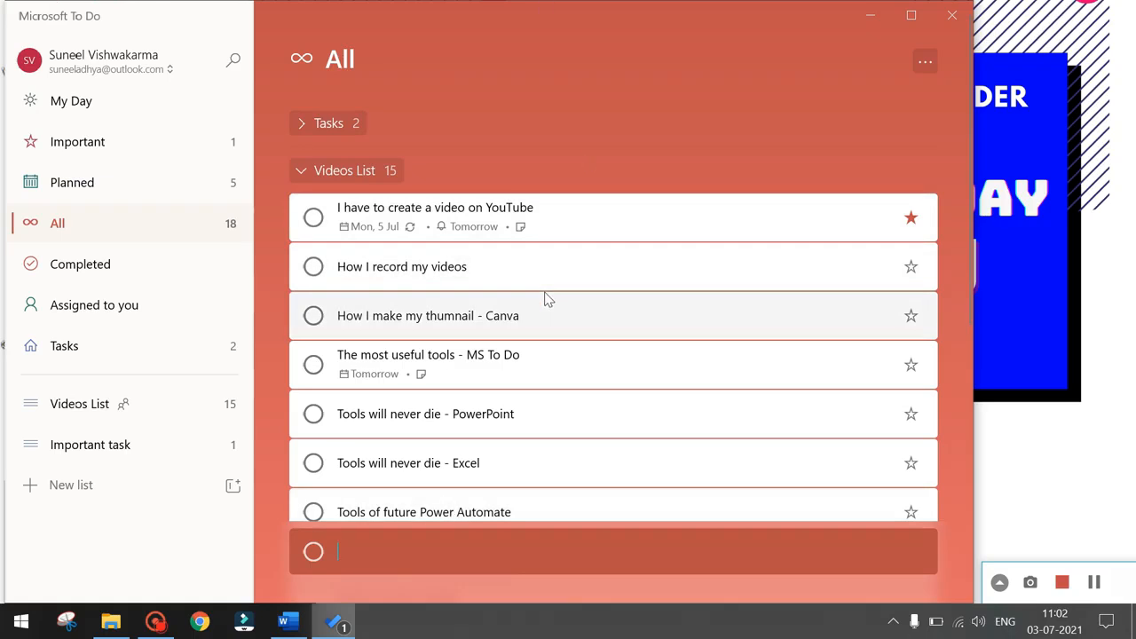
Open the task "How I record my videos" and add it to My Day.
left_click(460, 280)
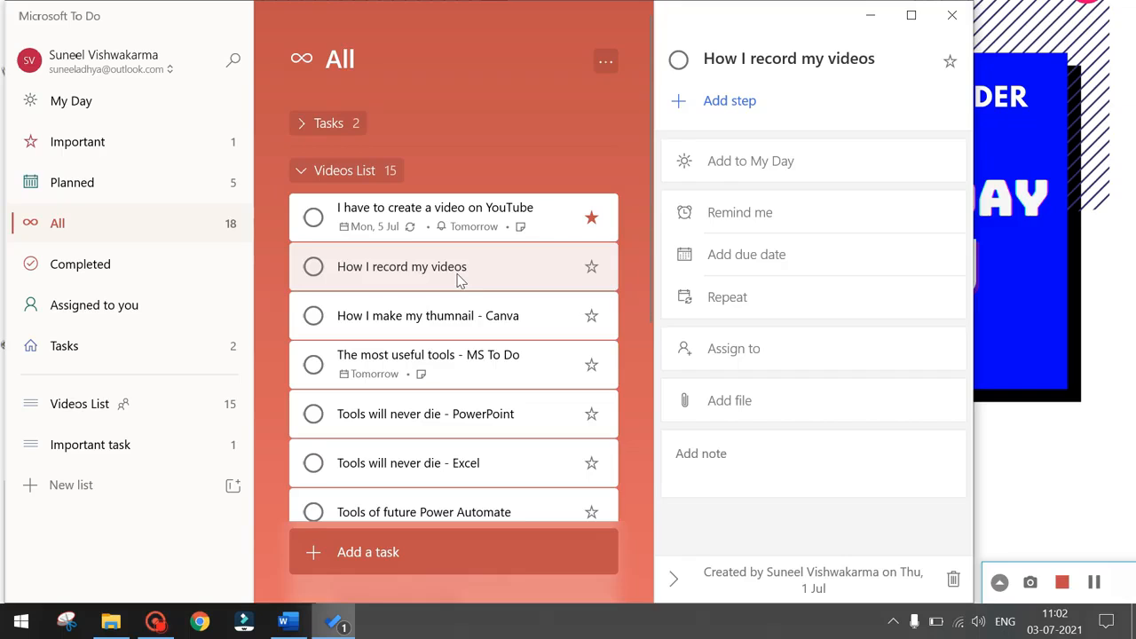
left_click(756, 100)
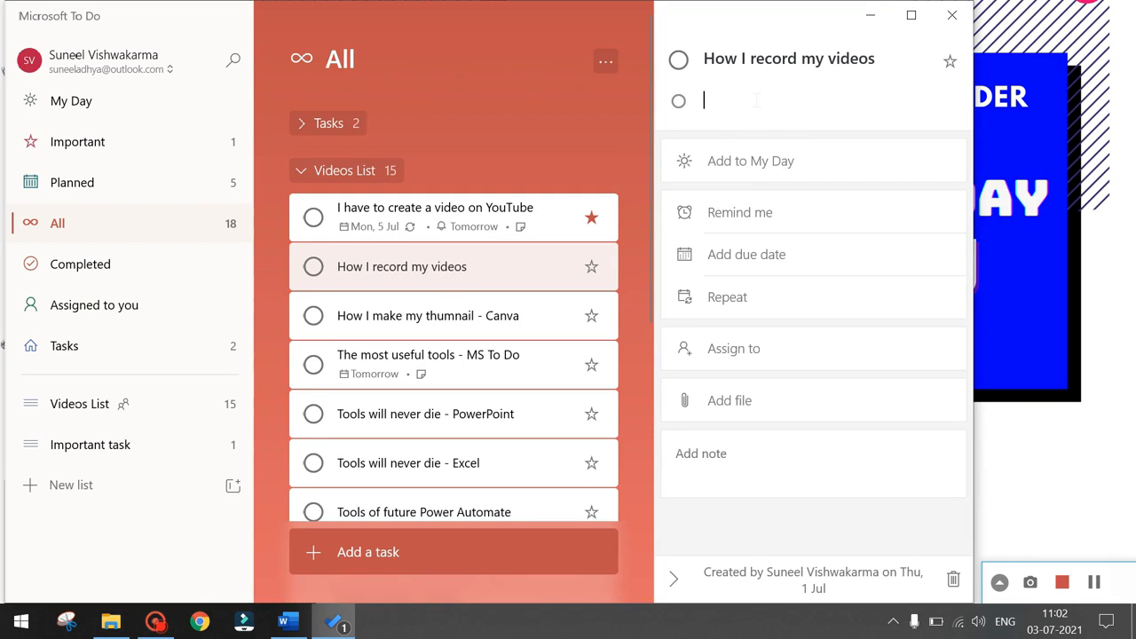
left_click(758, 162)
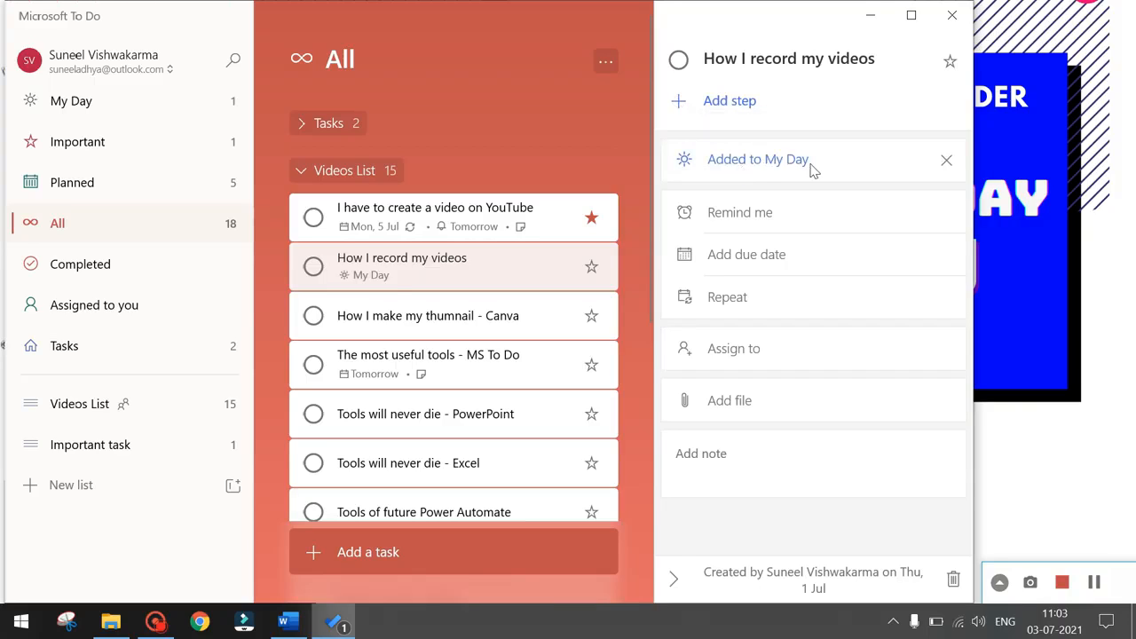
Set a custom reminder for "How I record my videos" on 3 July 2021 at 18:00.
left_click(735, 222)
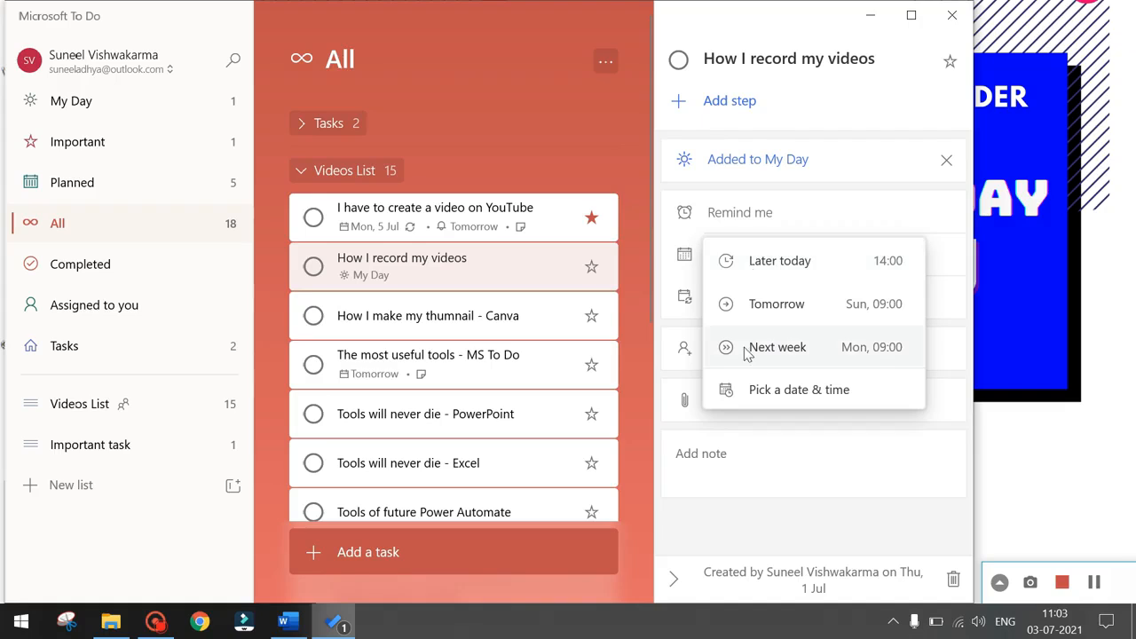
left_click(770, 394)
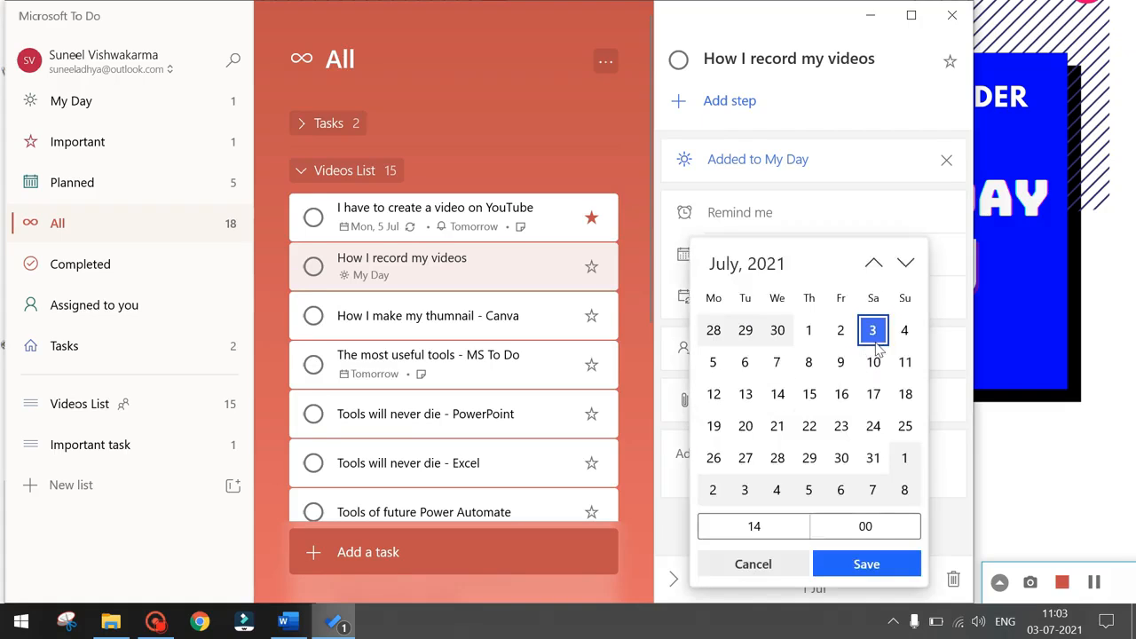
left_click(752, 526)
scroll(752, 242, "down", 4)
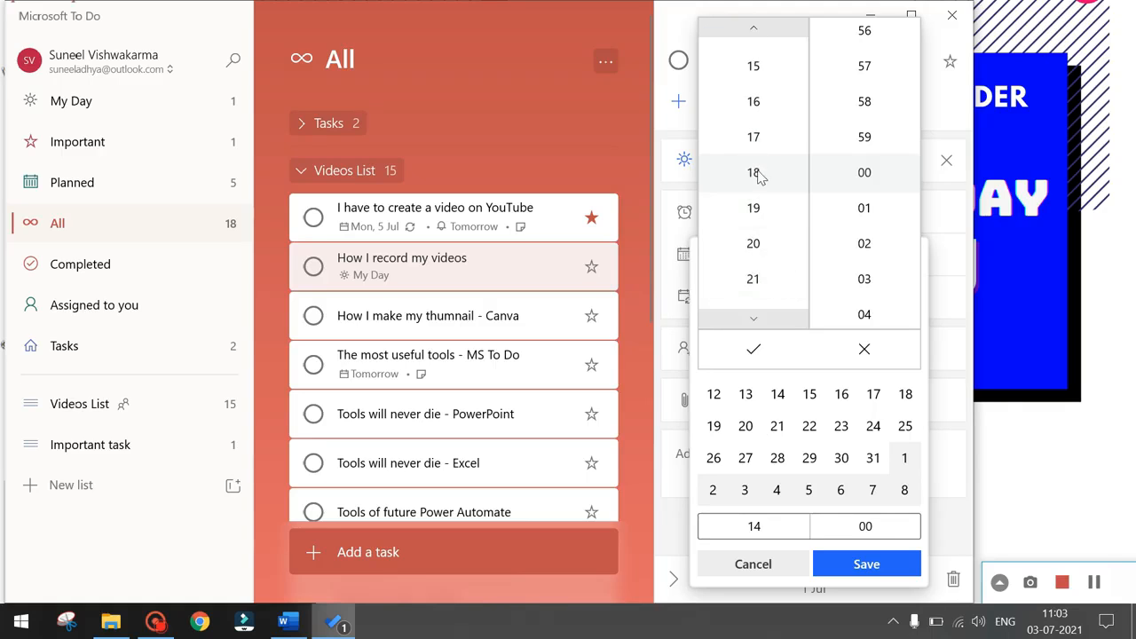
left_click(754, 349)
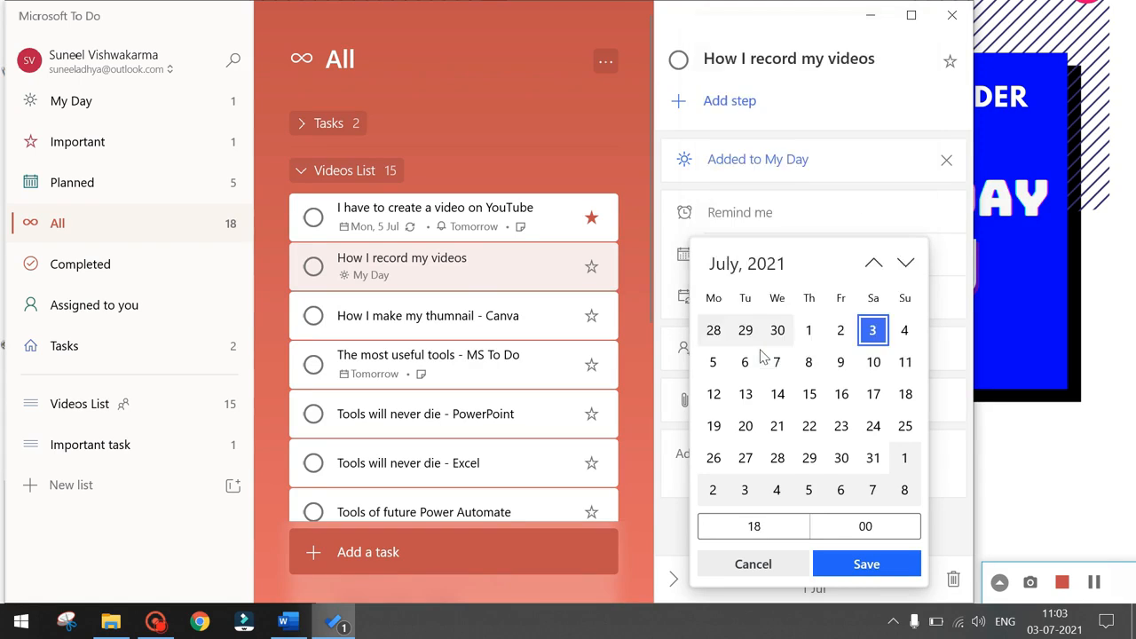
left_click(848, 572)
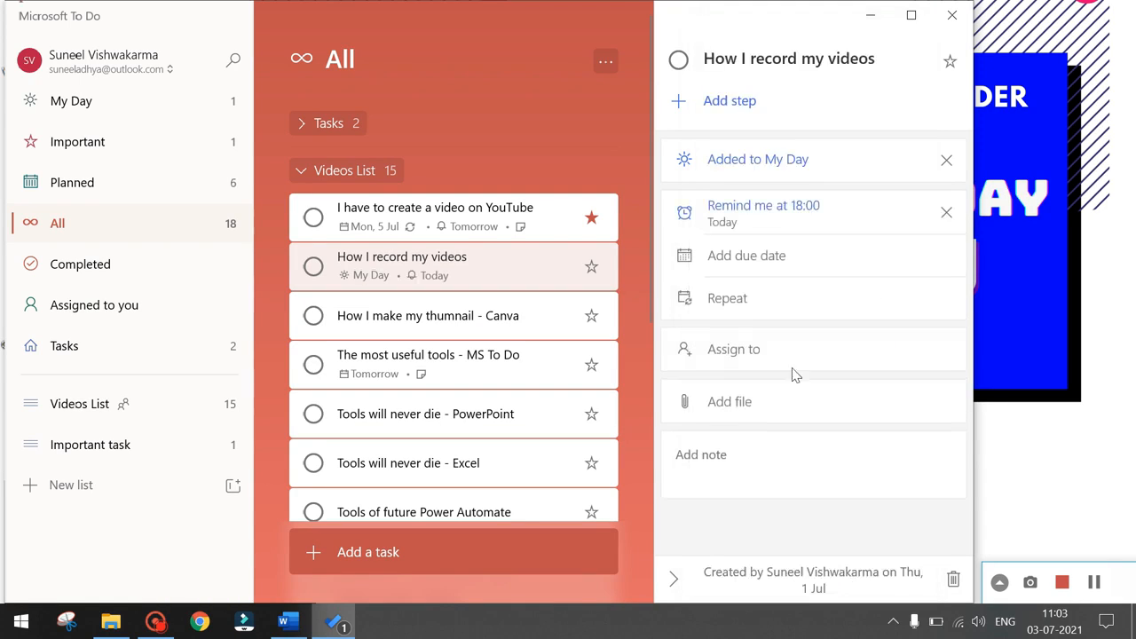
Set the due date of "How I record my videos" to 3 July 2021 and make it repeat daily.
left_click(783, 265)
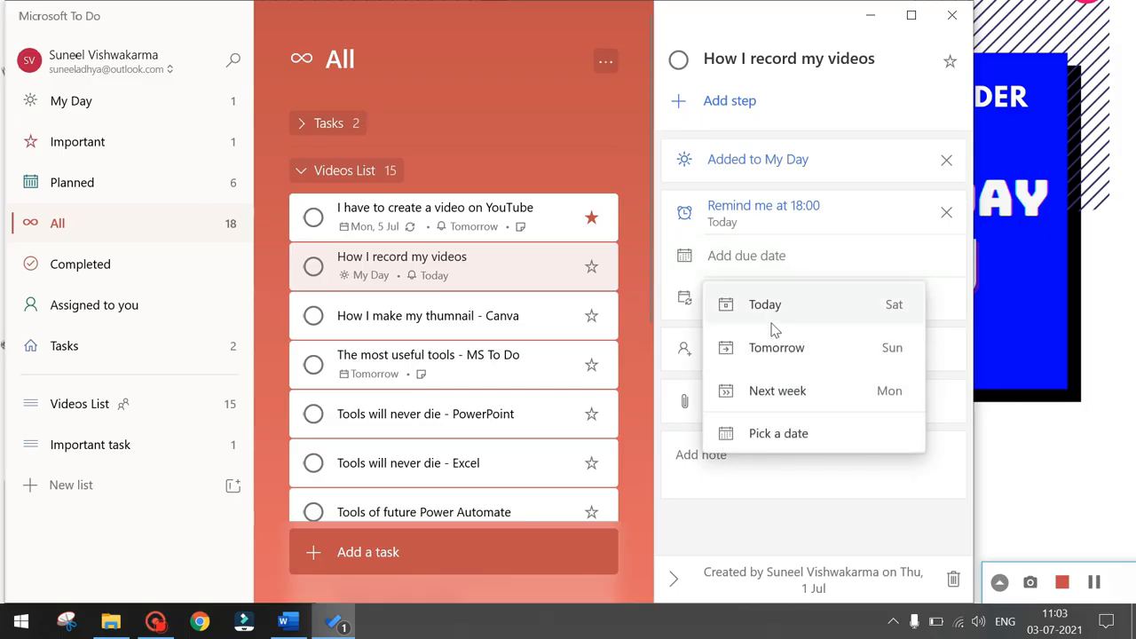
left_click(779, 434)
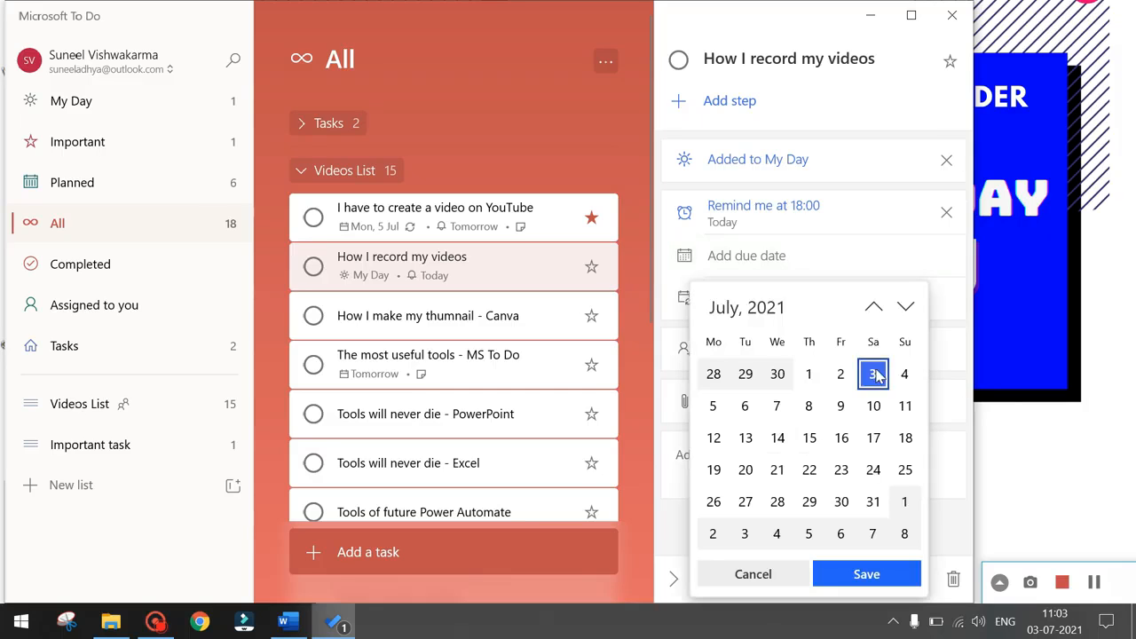
left_click(867, 574)
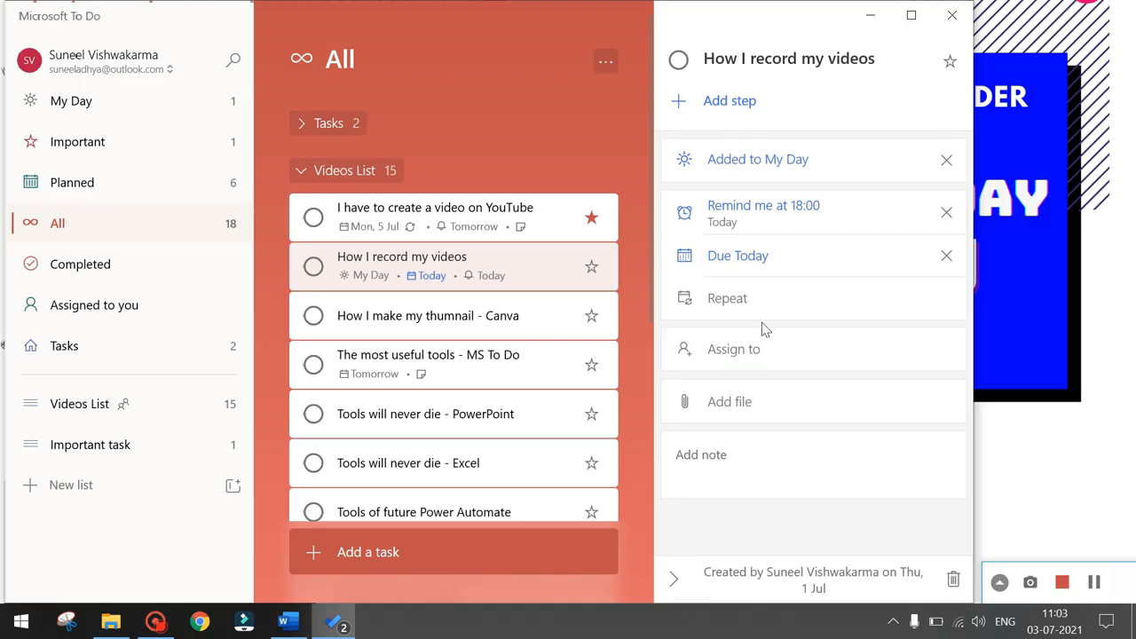
left_click(710, 304)
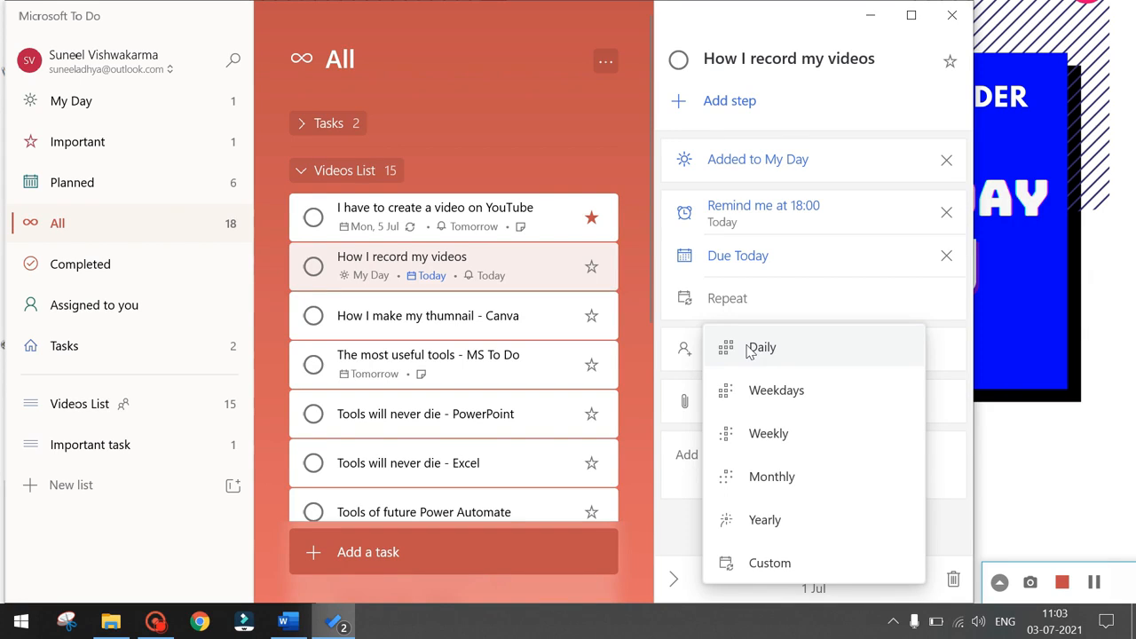
left_click(760, 348)
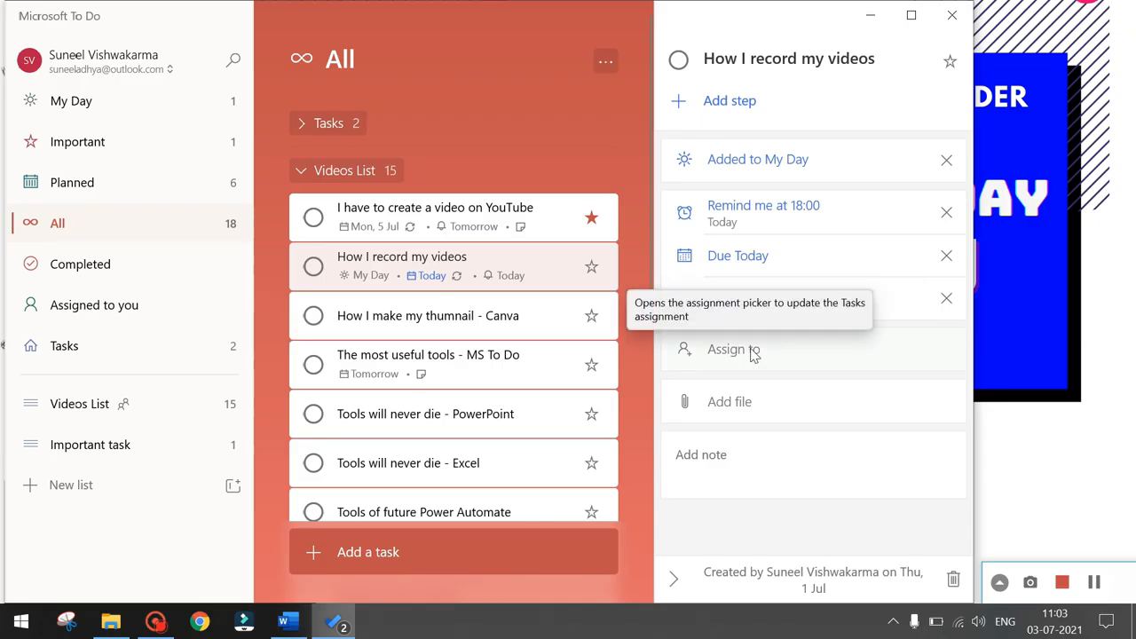
View the task's assignment and link-sharing options and its file attachment picker, closing both without changes.
left_click(753, 350)
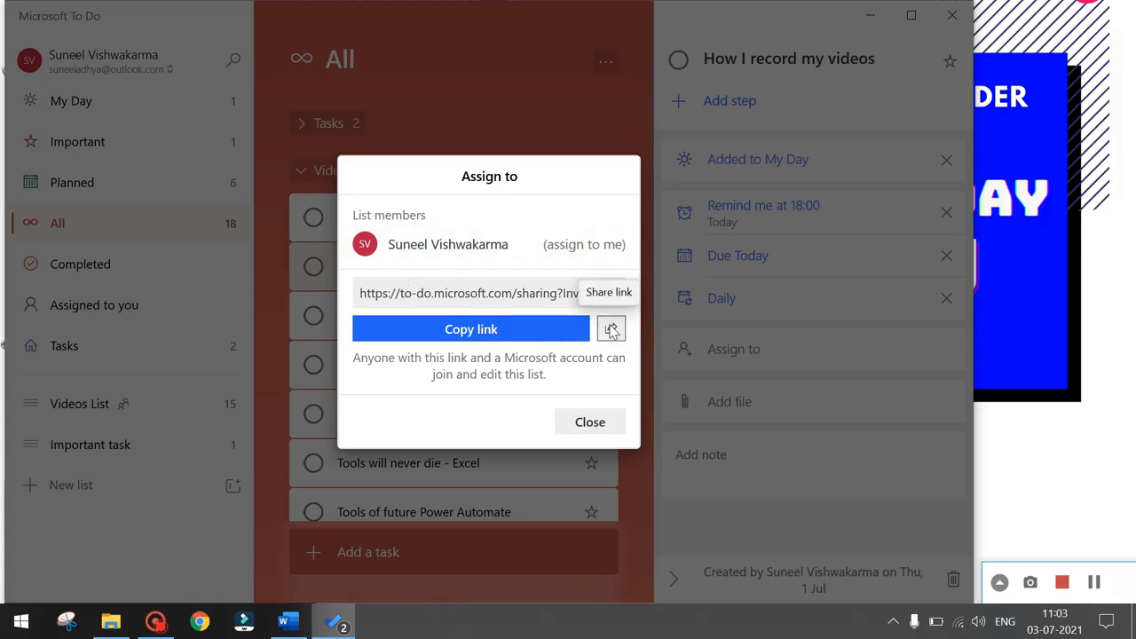
left_click(590, 423)
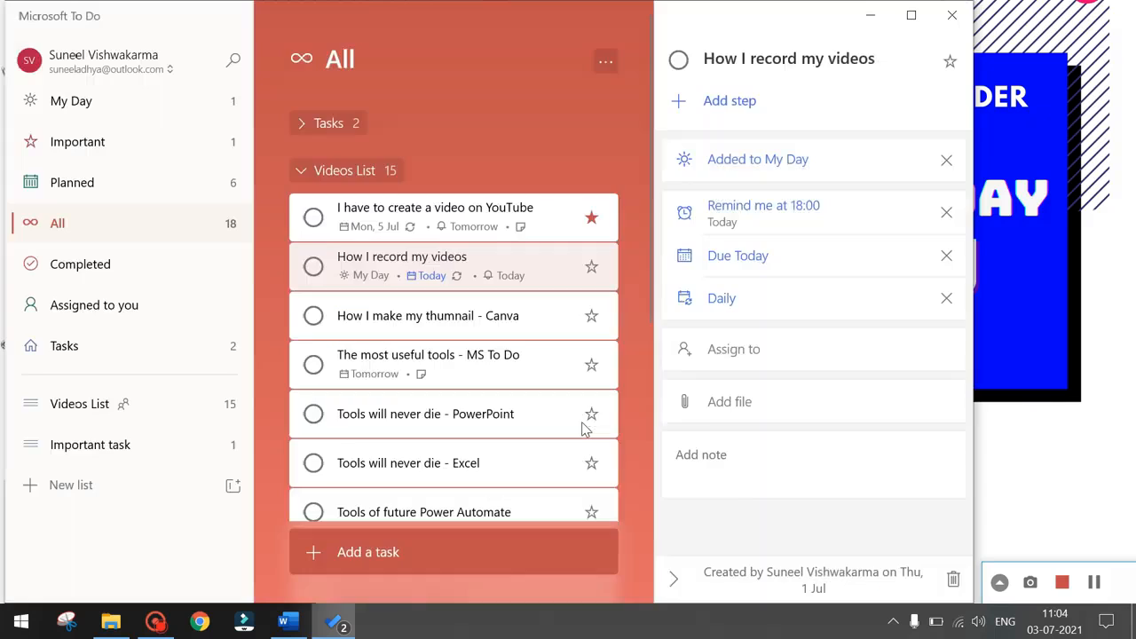
left_click(718, 411)
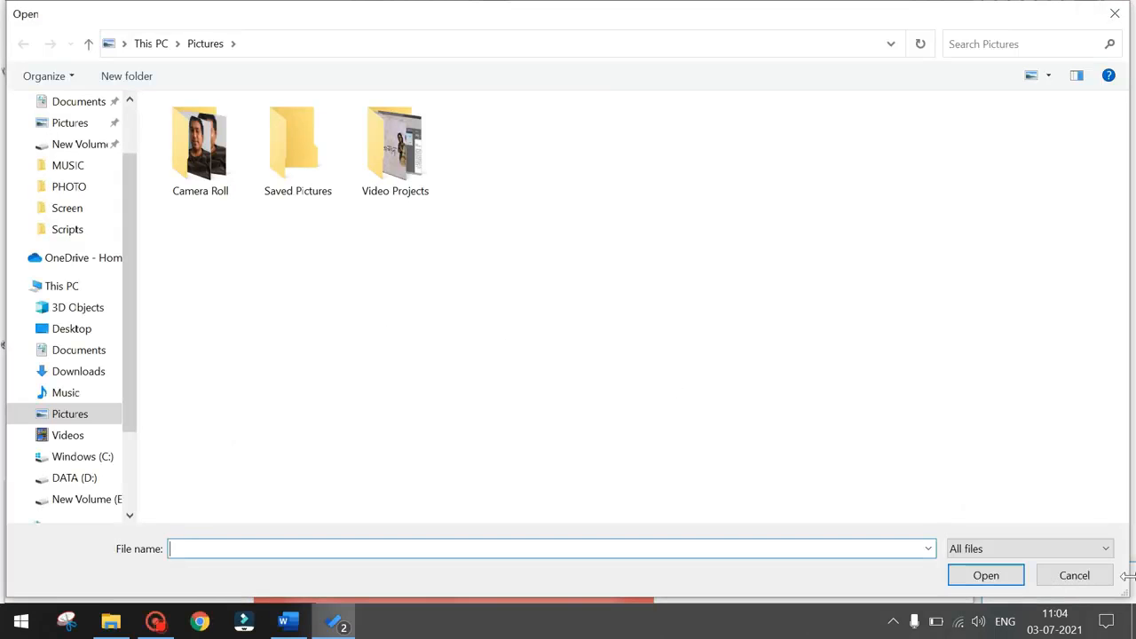
left_click(1077, 573)
Add the note "test" to "How I record my videos" and close the task's details.
left_click(794, 485)
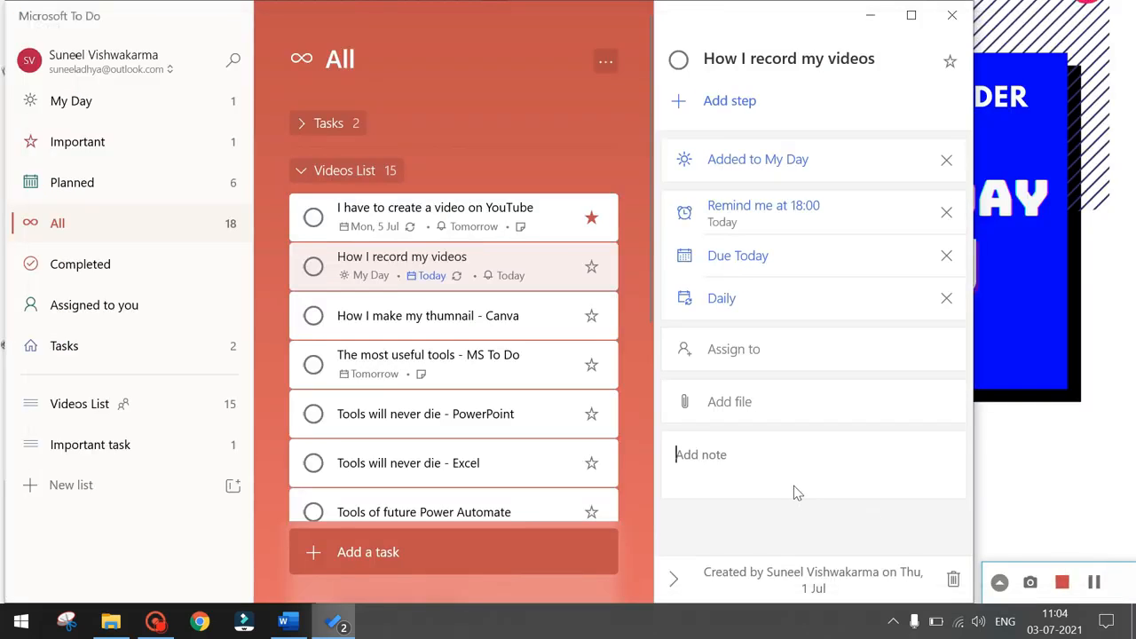
type("test")
left_click(673, 578)
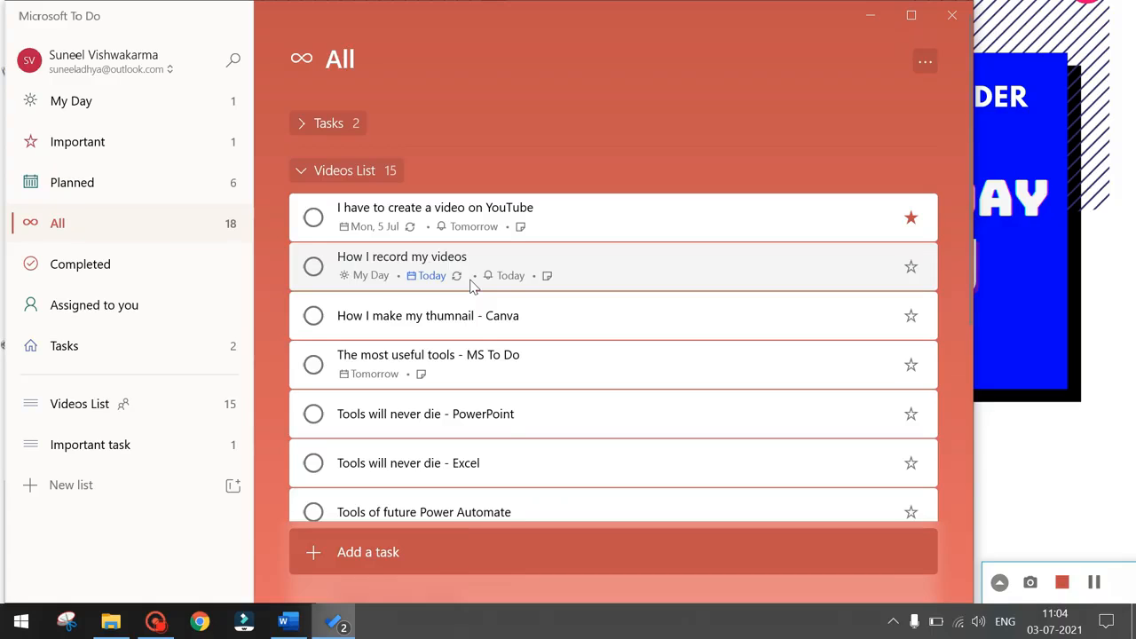
Mark the task "How I make my thumnail - Canva" as complete and look through the completed tasks.
left_click(314, 317)
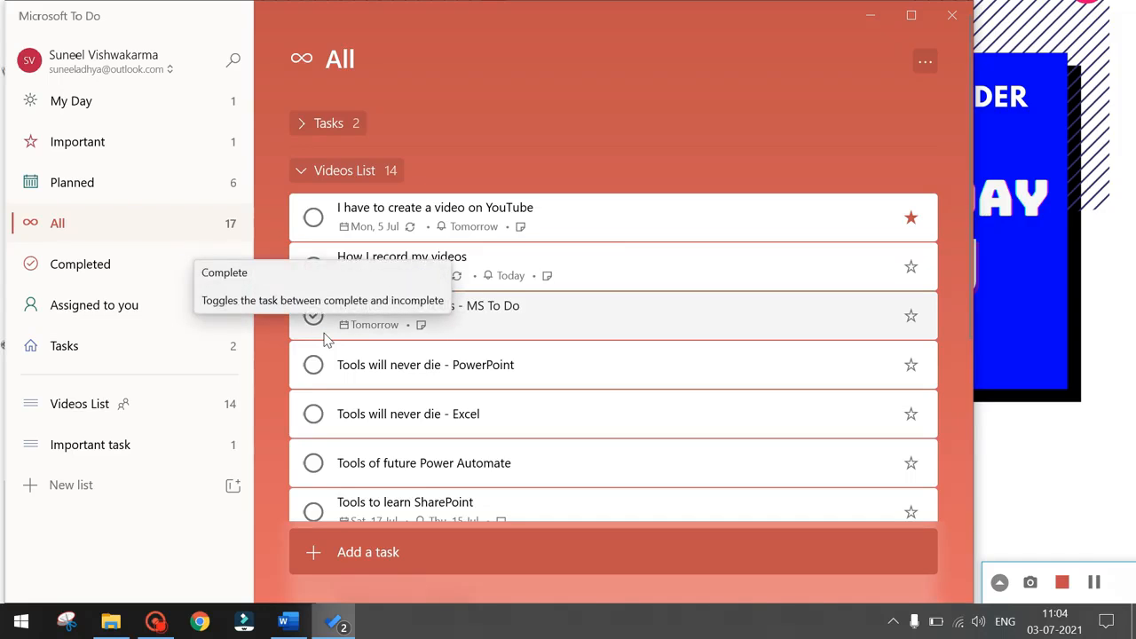
left_click(128, 278)
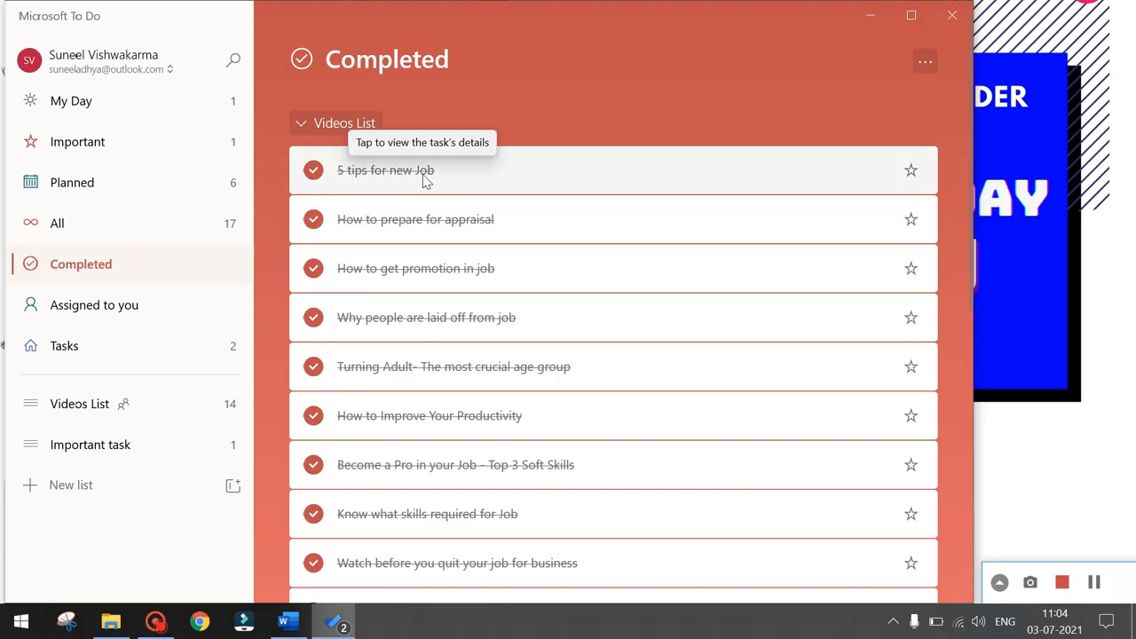
scroll(416, 573, "down", 3)
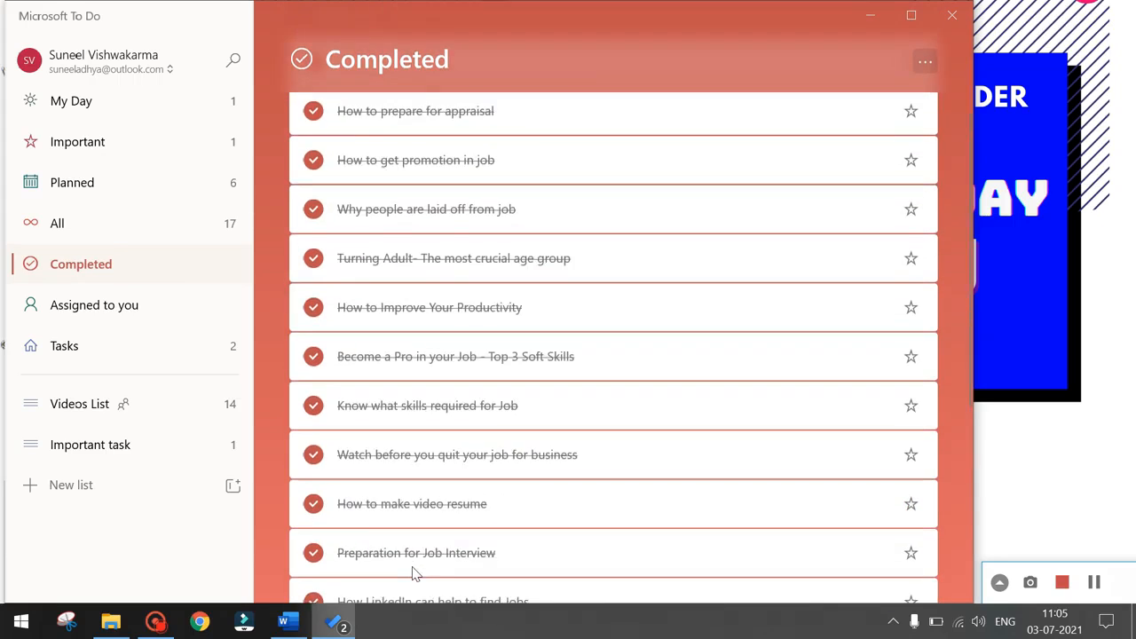
scroll(412, 573, "up", 3)
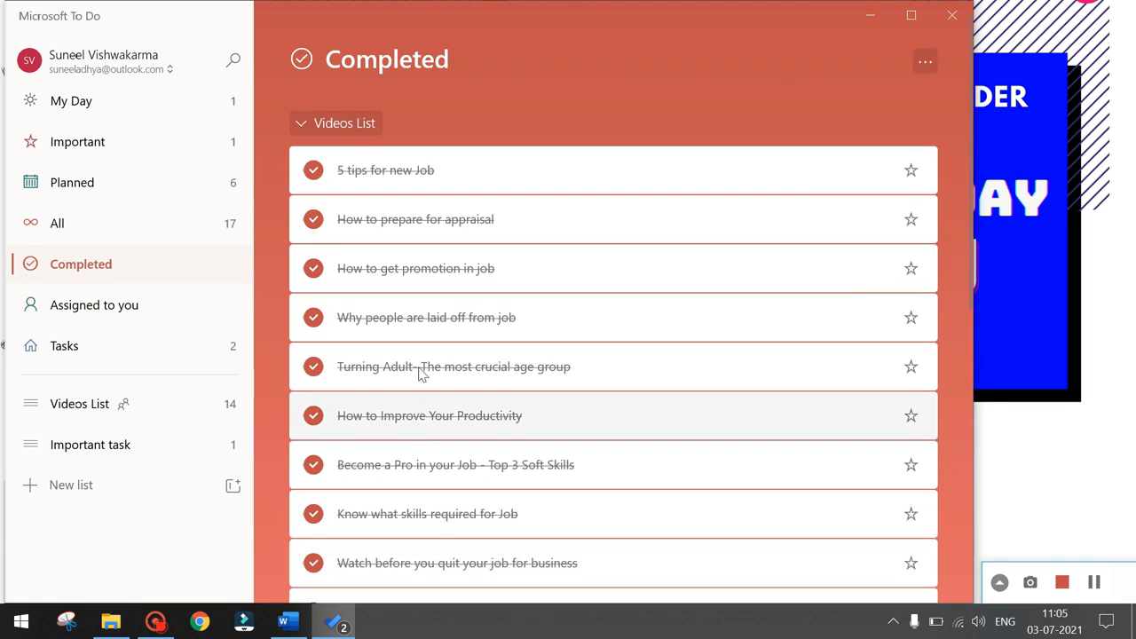
Mark both "How I record my videos" and "I have to create a video on YouTube" as important and view the Important list.
left_click(57, 223)
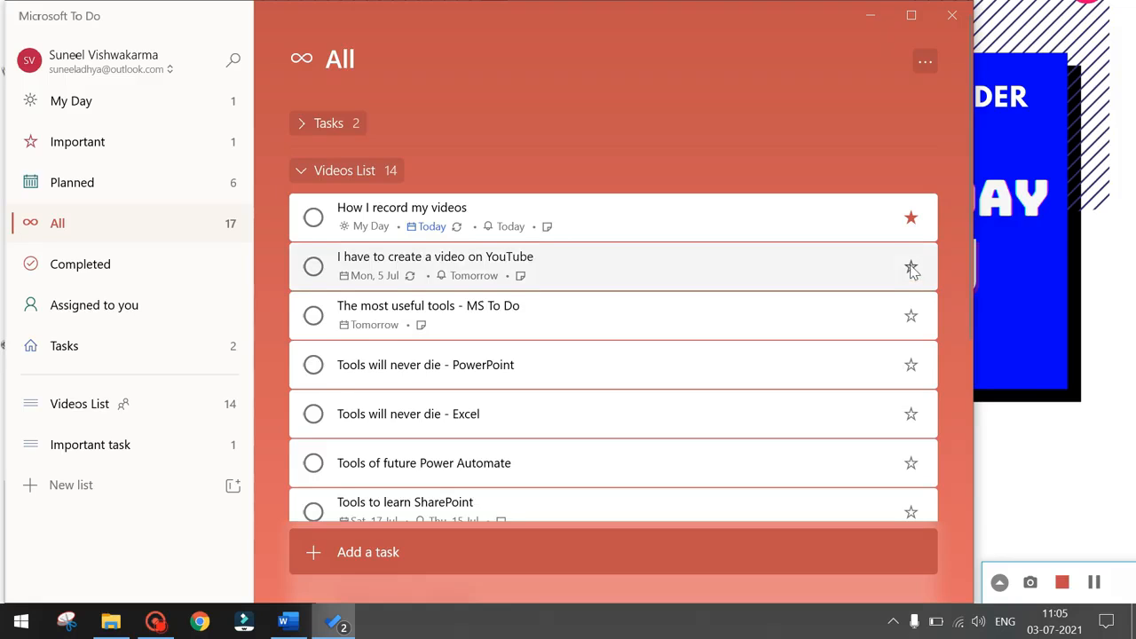
left_click(912, 268)
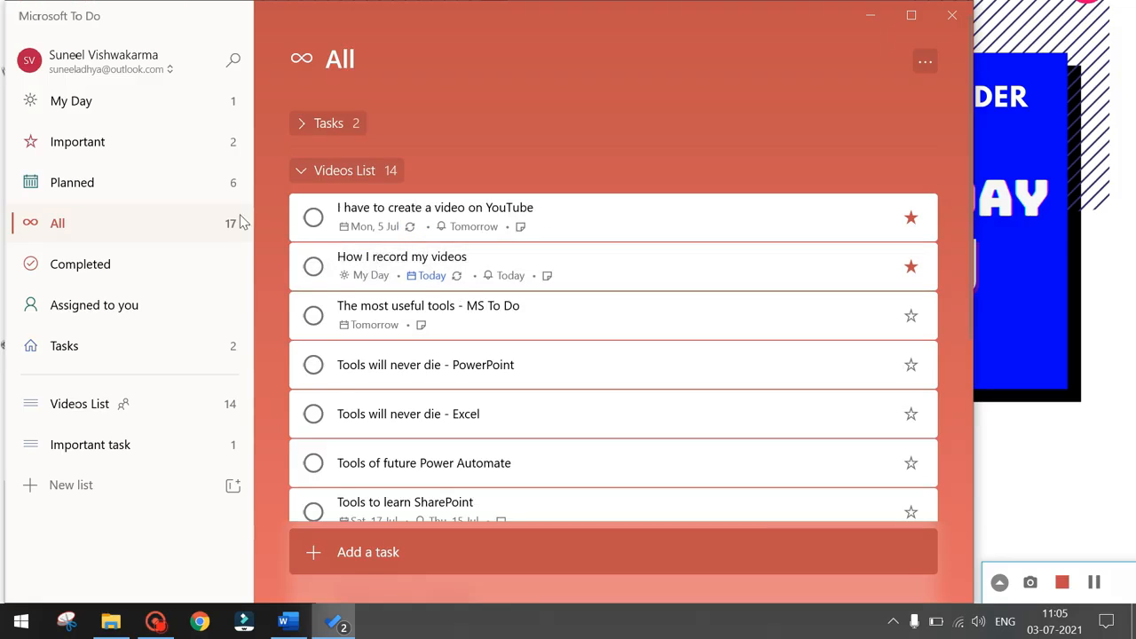
left_click(182, 151)
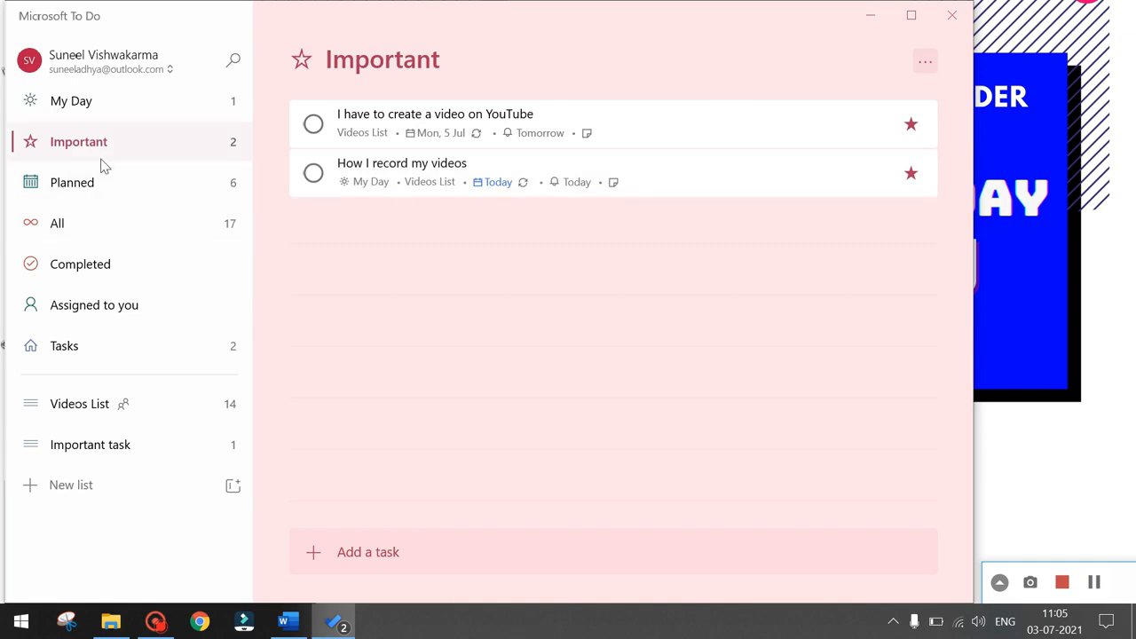
View the due date choices for "The most useful tools - MS To Do" in the All list and dismiss them without changes.
left_click(104, 222)
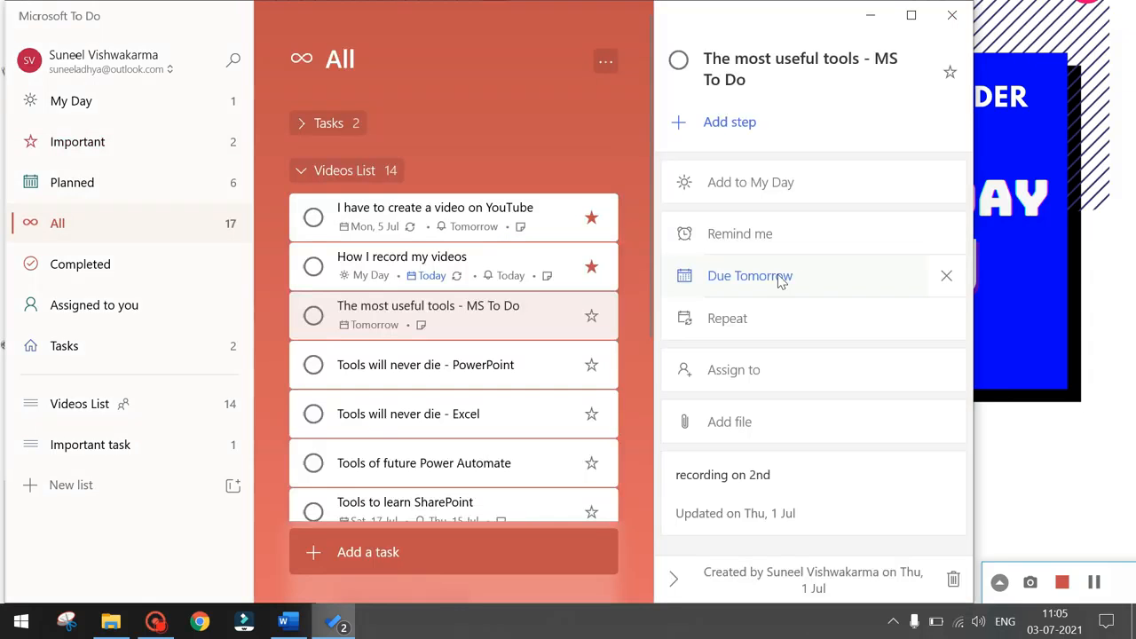
left_click(781, 278)
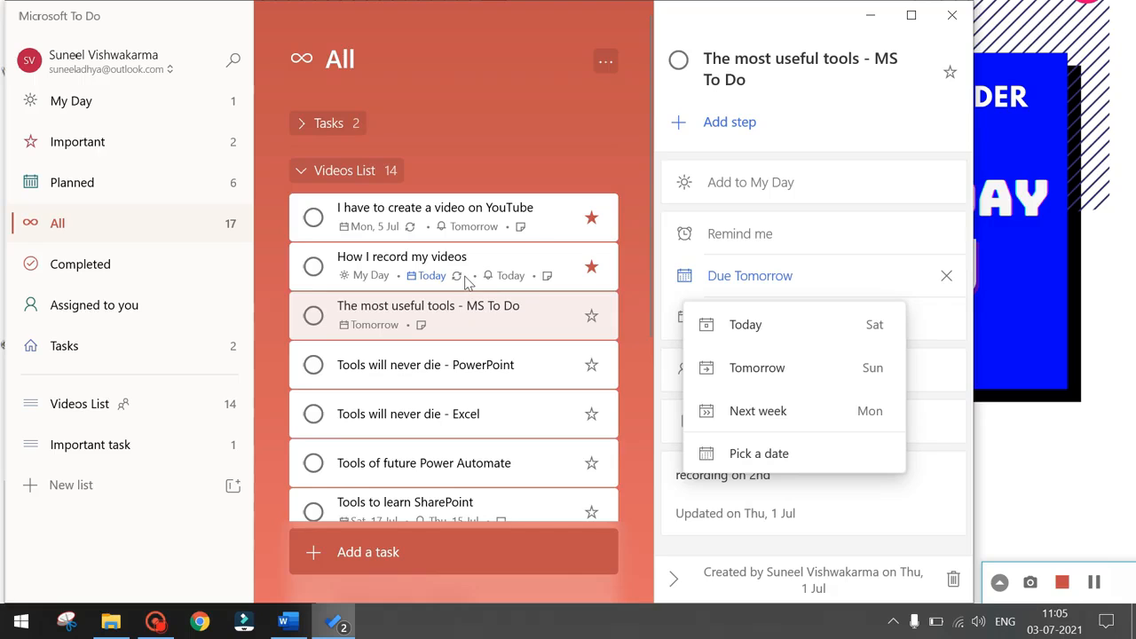
left_click(78, 197)
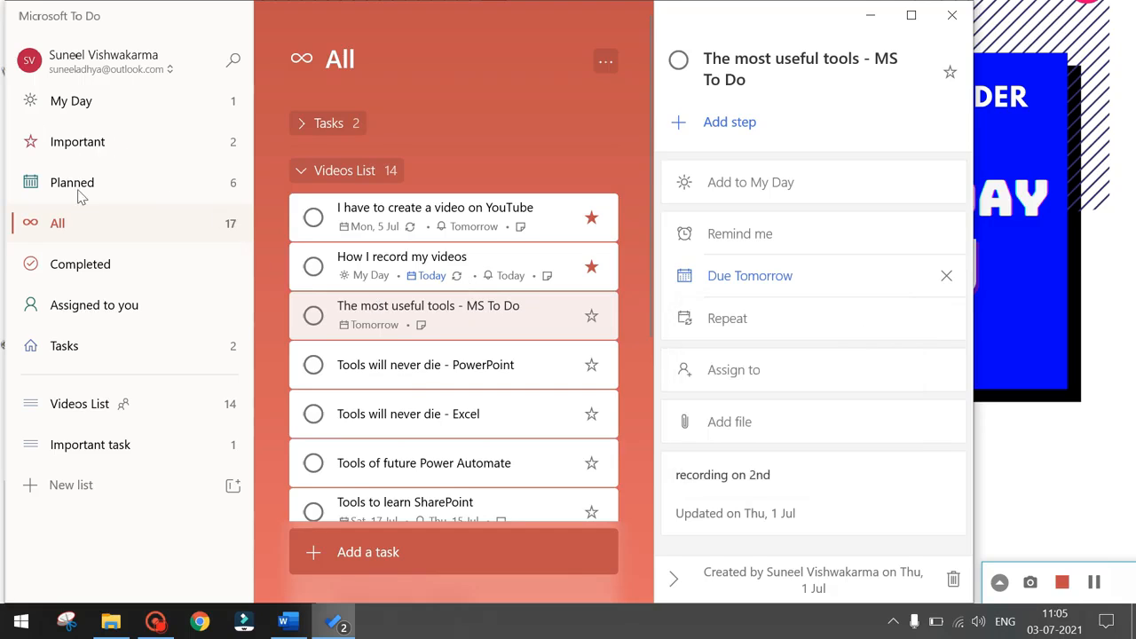
Look through the Planned list, collapsing the Tomorrow group and expanding the Earlier group, and view the Tasks list.
left_click(78, 197)
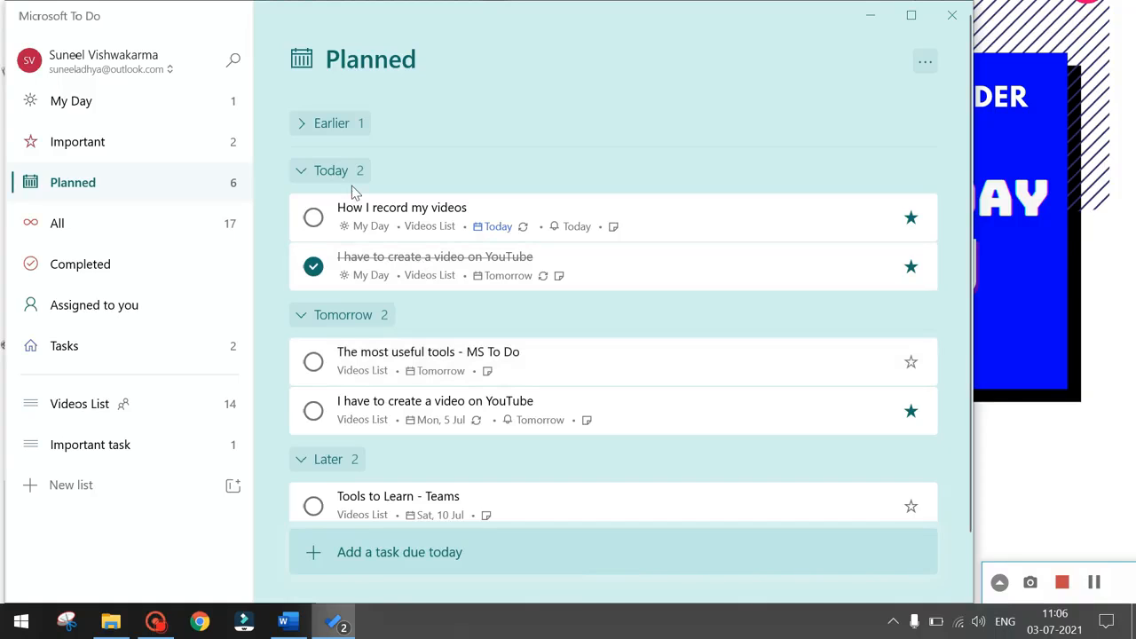
left_click(654, 337)
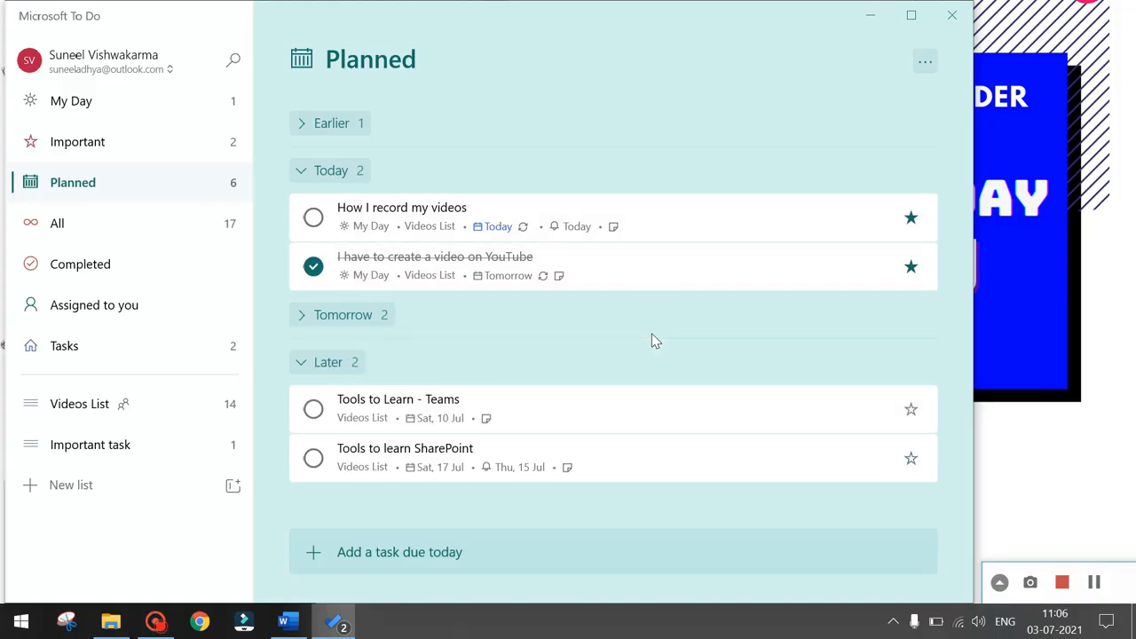
left_click(359, 366)
left_click(359, 365)
left_click(328, 129)
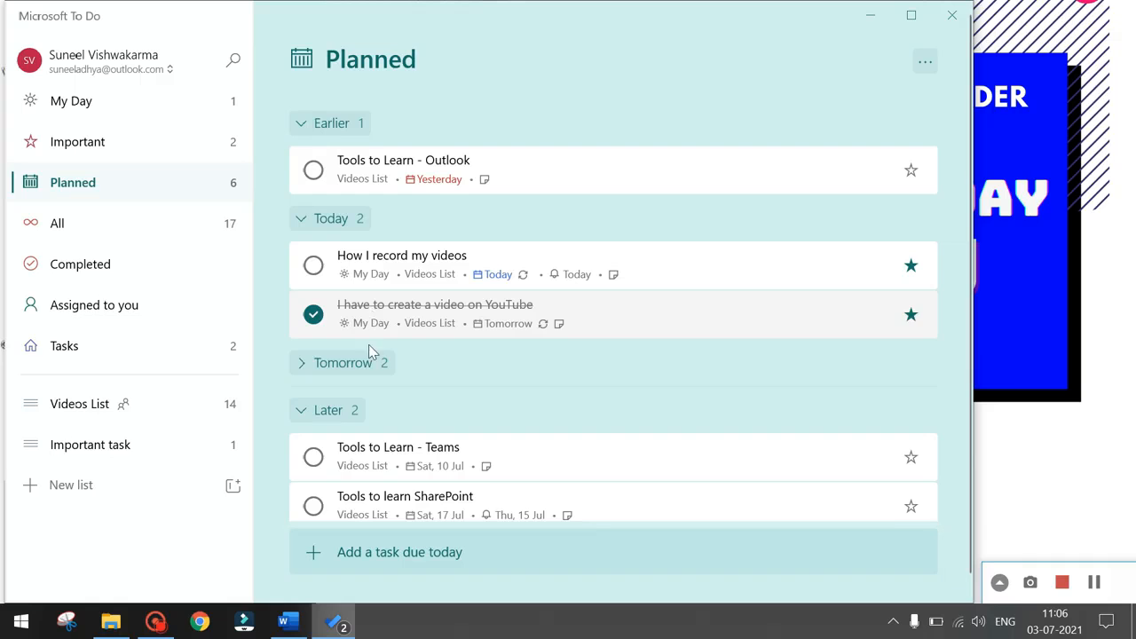
left_click(147, 346)
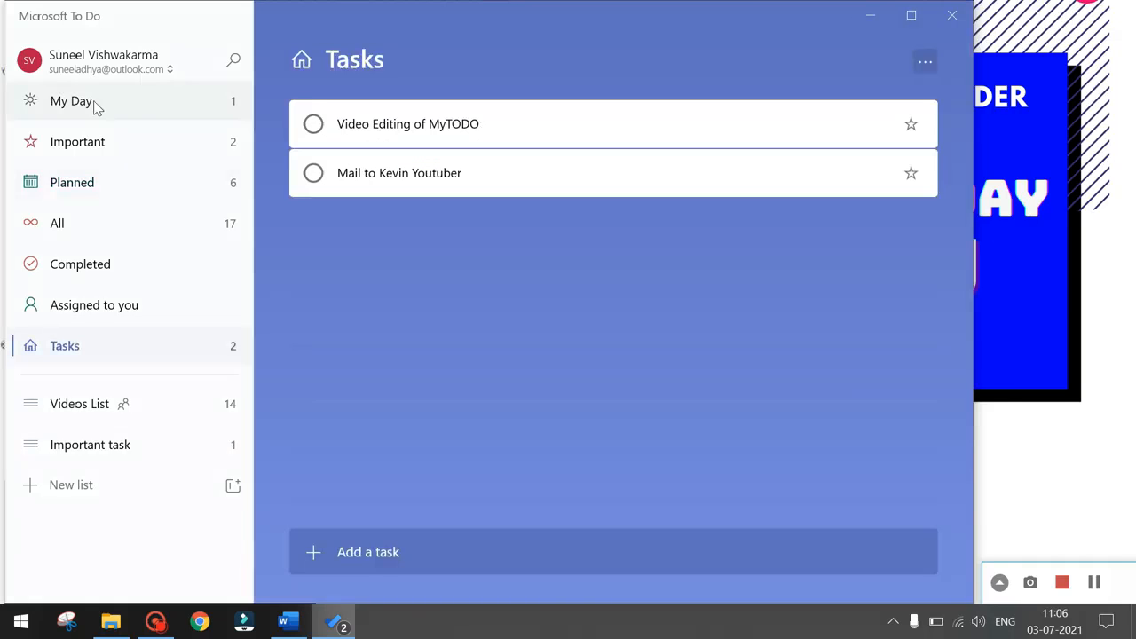
Add "Tools will never die - PowerPoint" from the All list to My Day and view the My Day list.
left_click(91, 222)
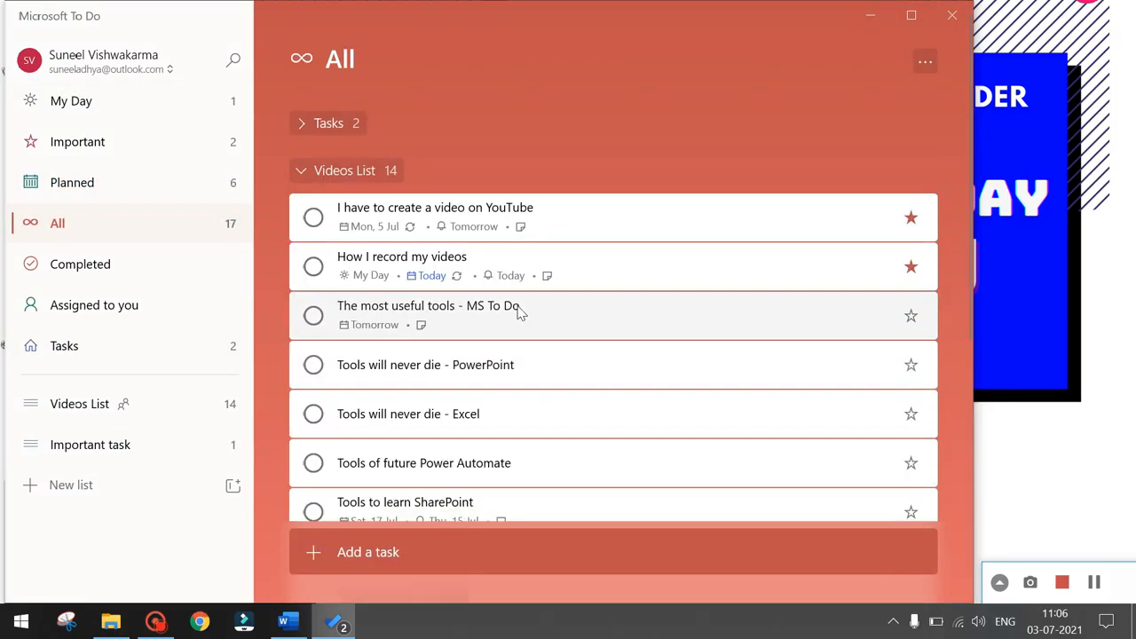
left_click(429, 380)
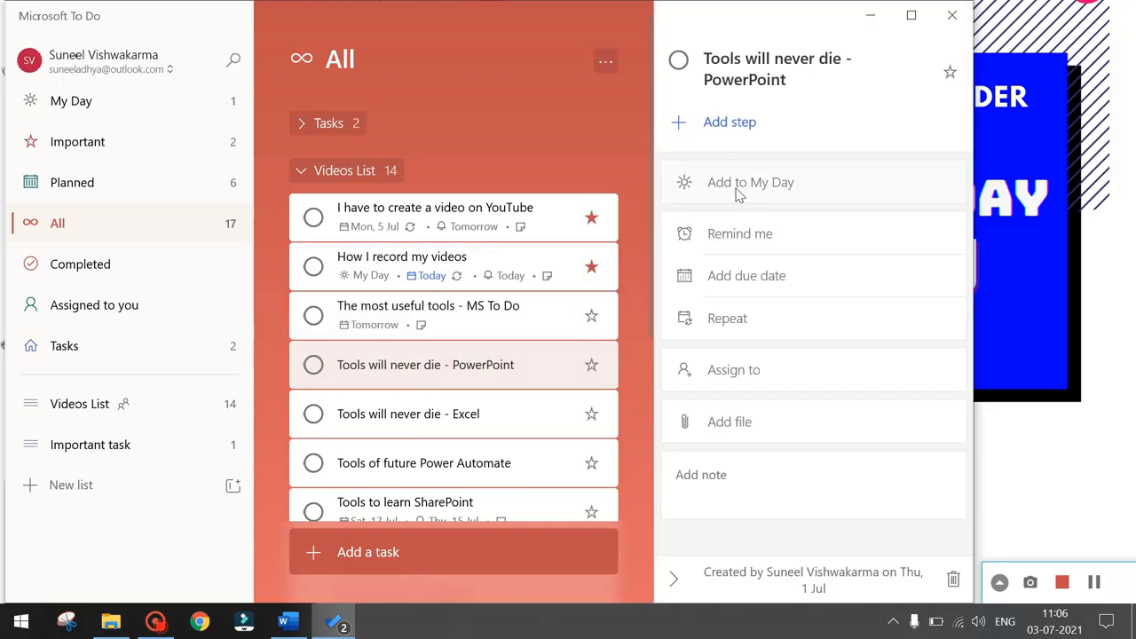
left_click(736, 190)
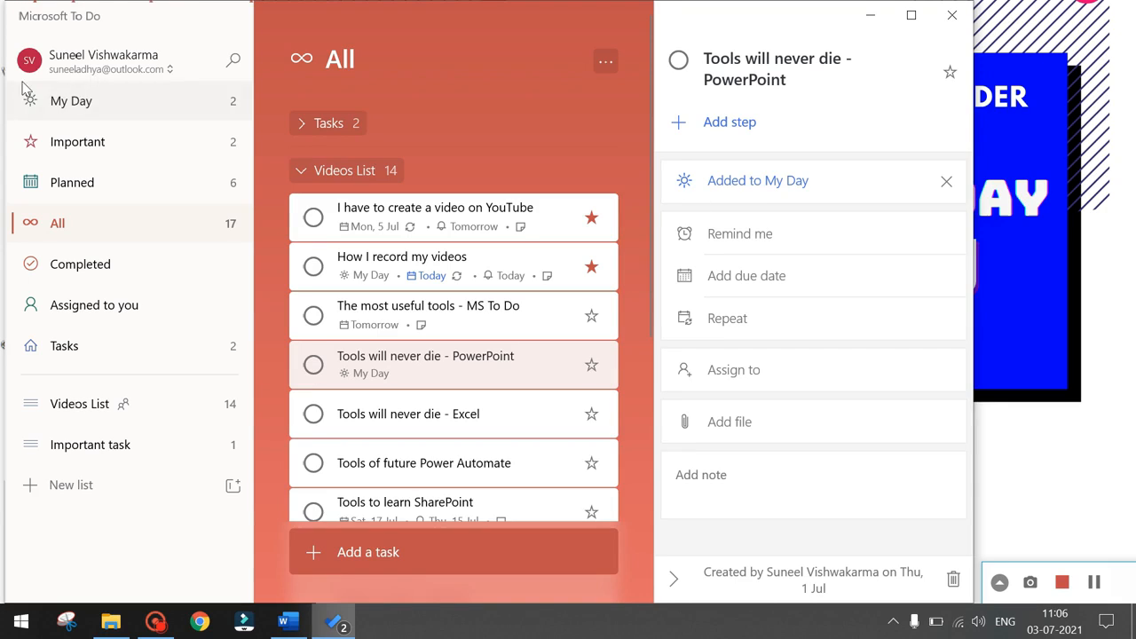
left_click(76, 106)
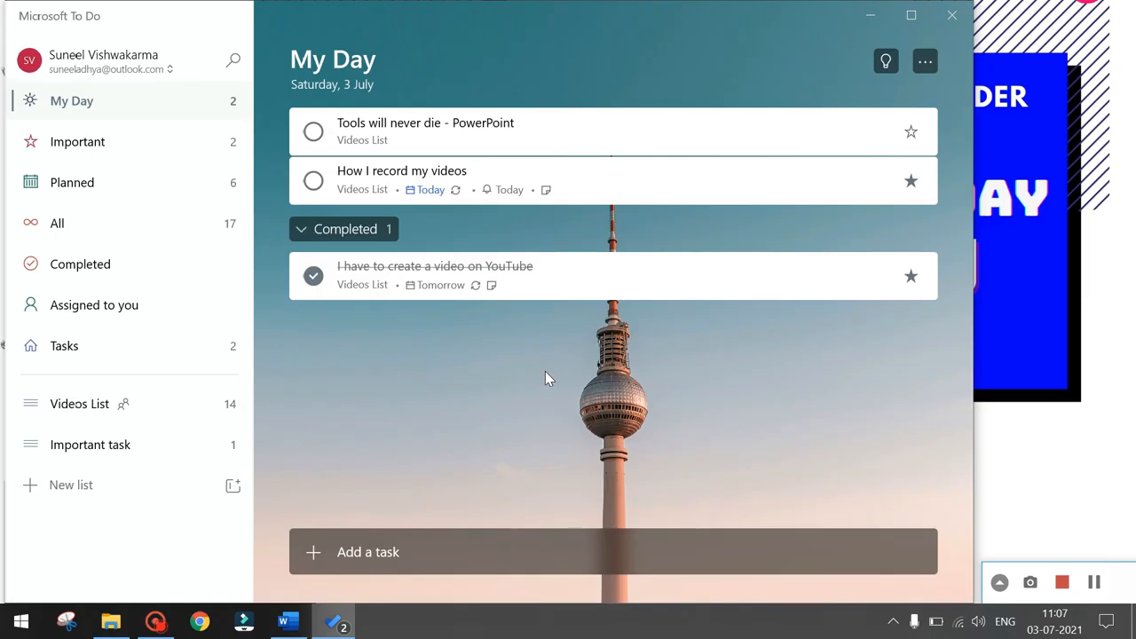
View the access management options for sharing Videos List and cancel the request to limit access to current members.
left_click(46, 405)
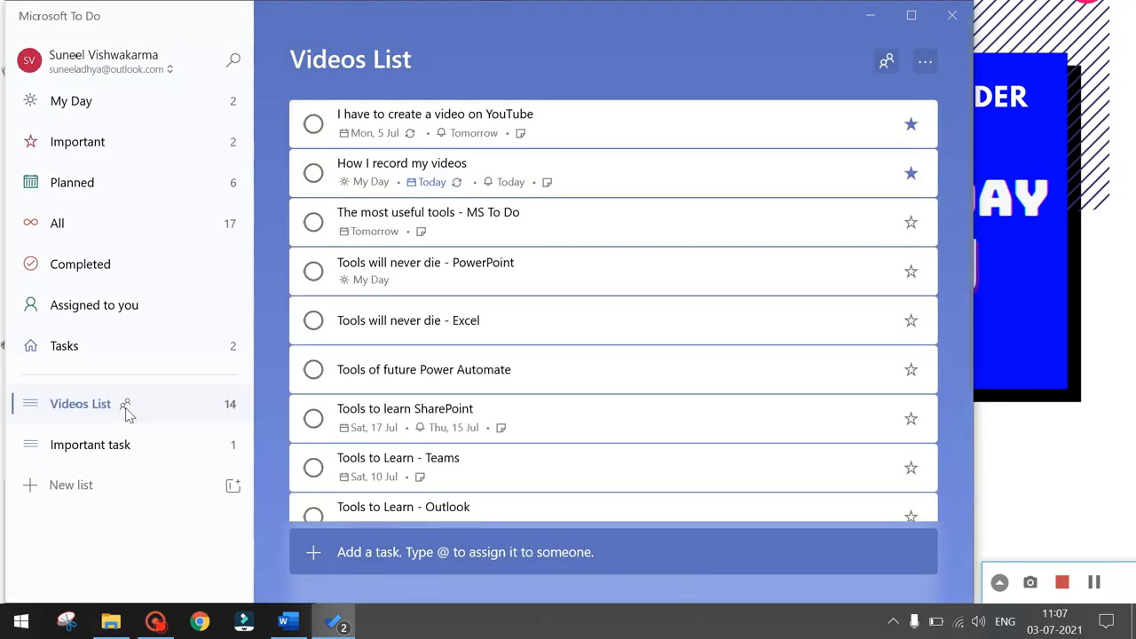
left_click(889, 65)
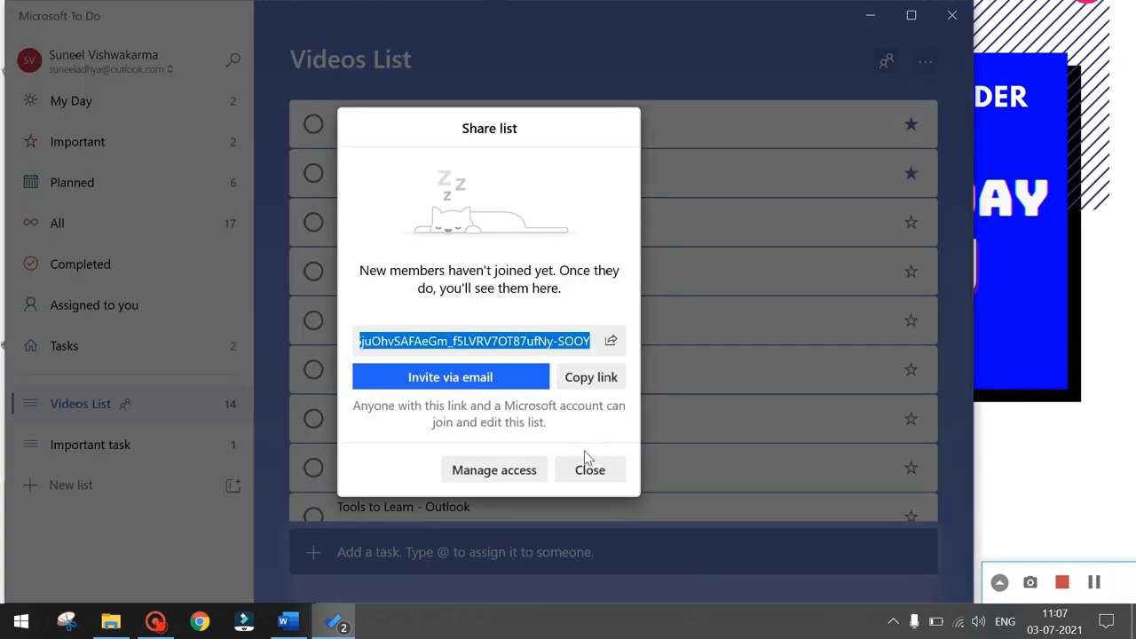
left_click(543, 475)
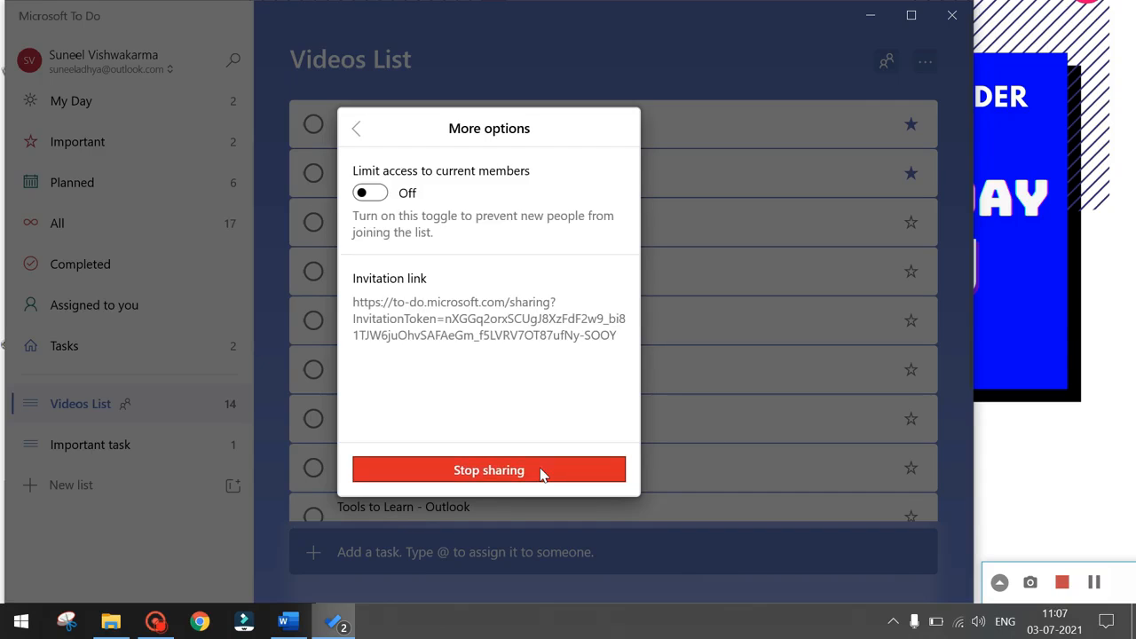
left_click(369, 189)
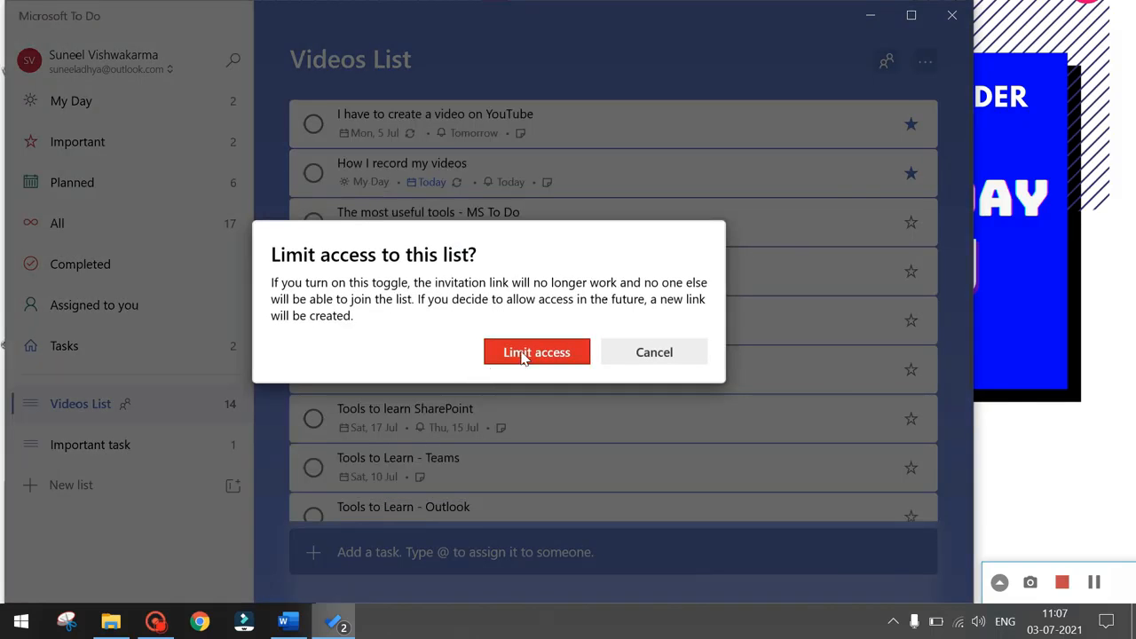
left_click(646, 355)
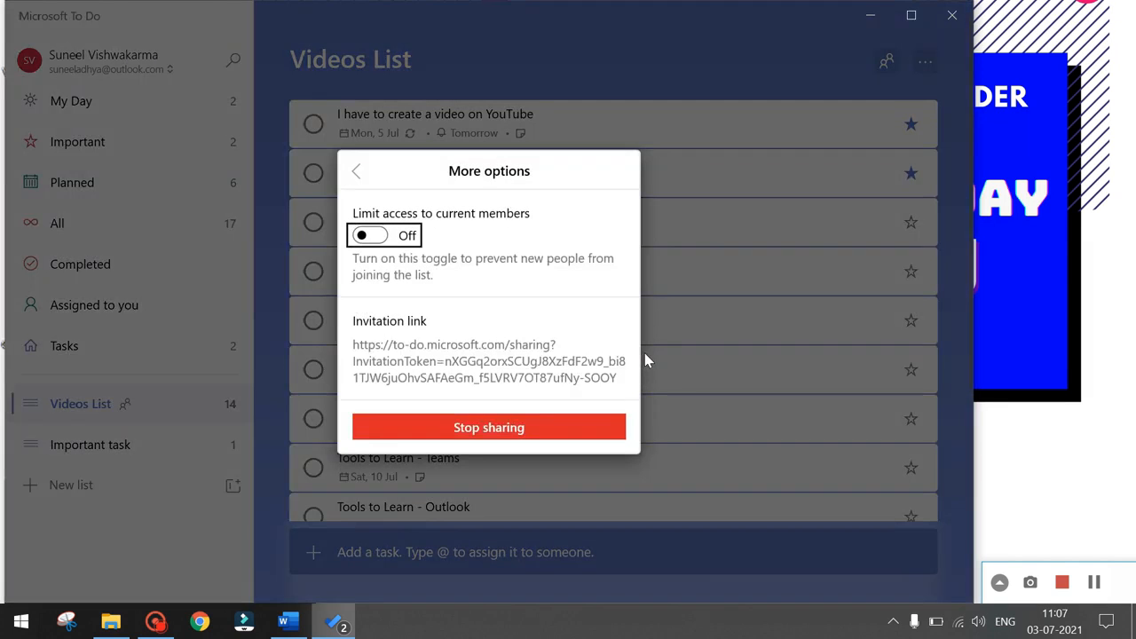
View the stop-sharing confirmation for Videos List, cancel it and leave the sharing options.
left_click(504, 428)
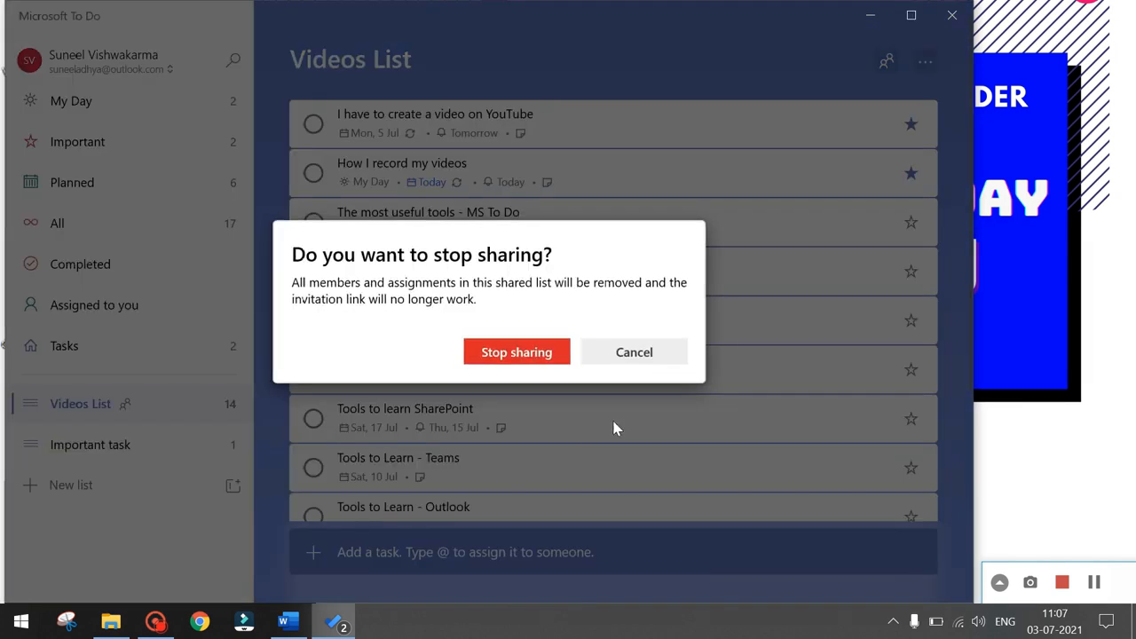
left_click(649, 357)
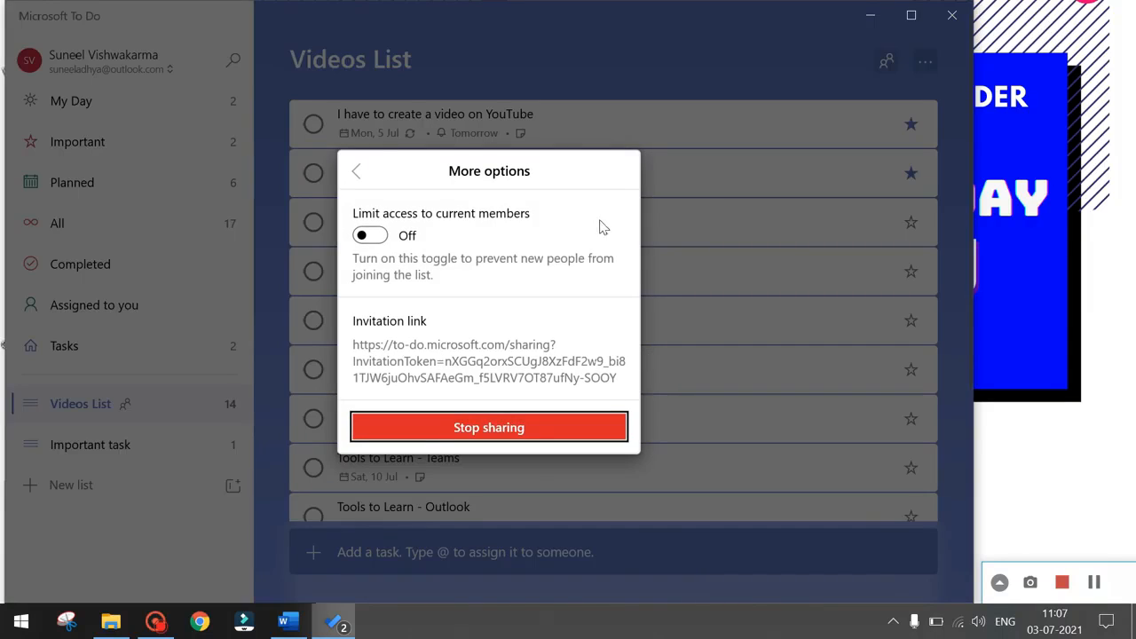
left_click(355, 175)
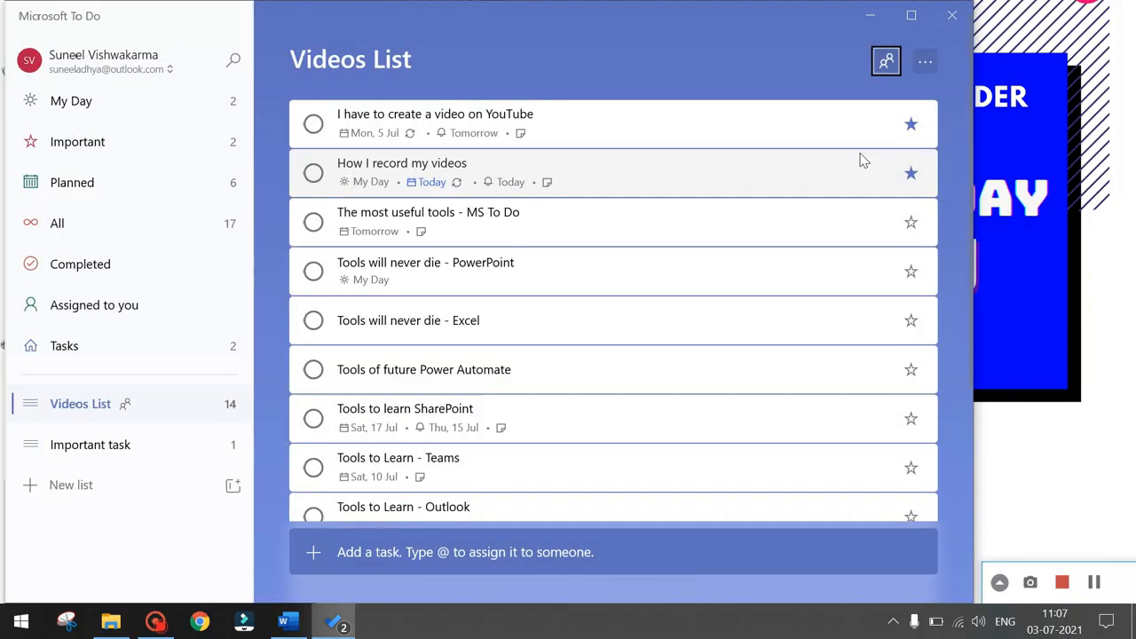